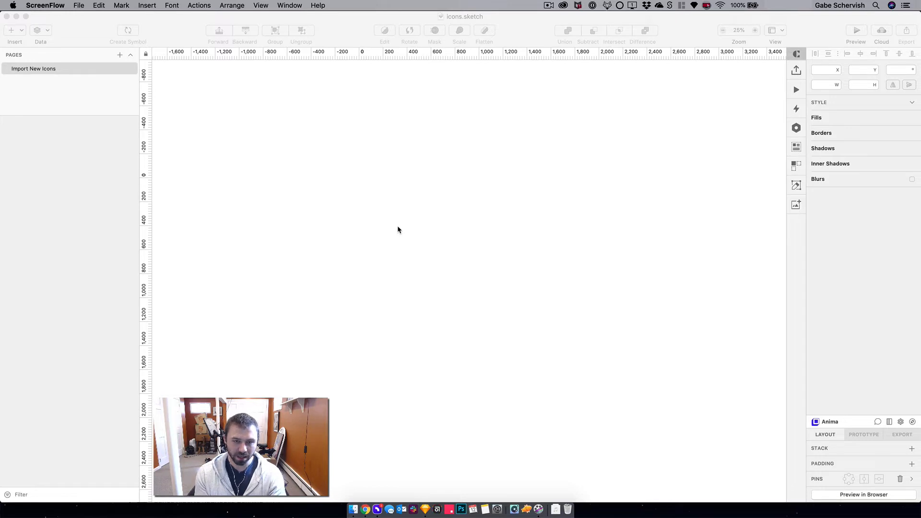
- Open the Sketch Icons plugin settings and set the size presets to 24,16
click(377, 231)
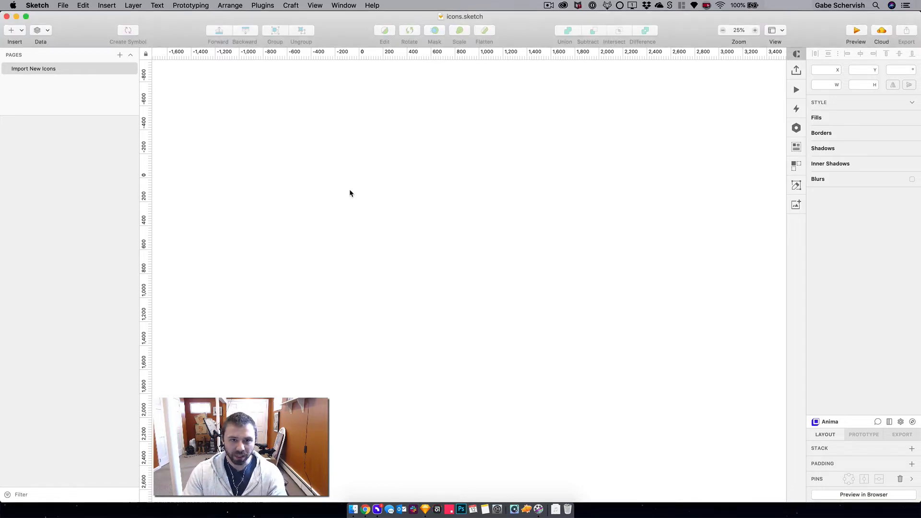
click(259, 5)
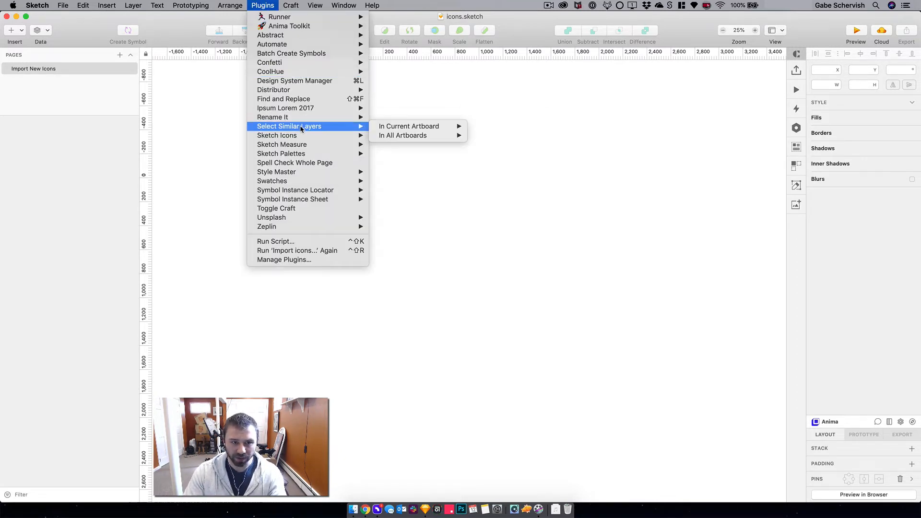
mouse_move(302, 135)
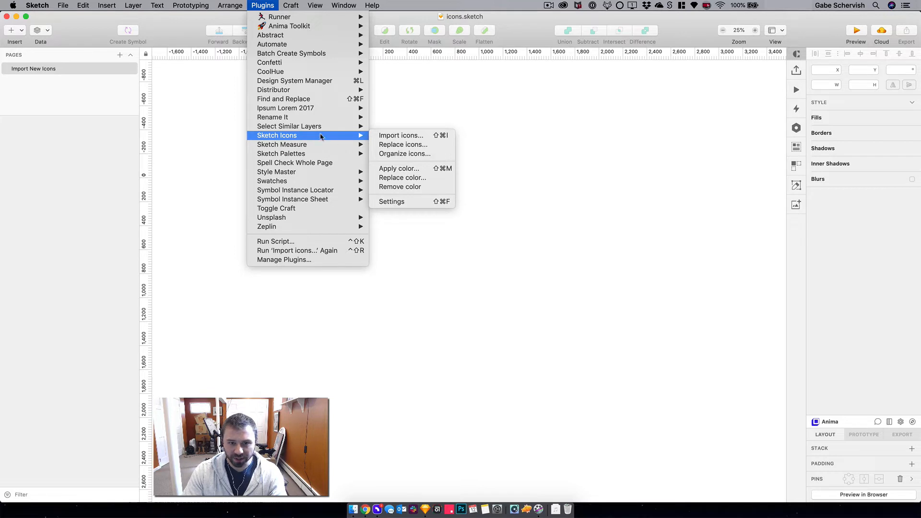
click(424, 203)
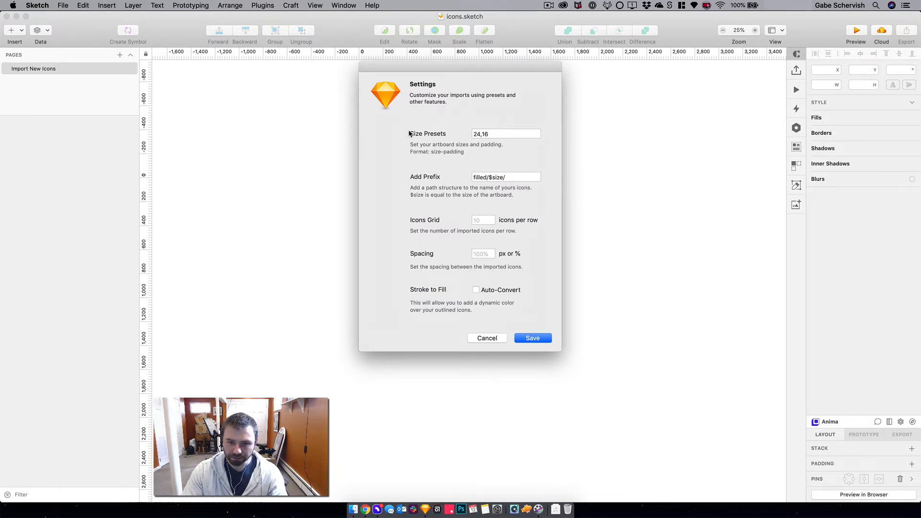
click(493, 136)
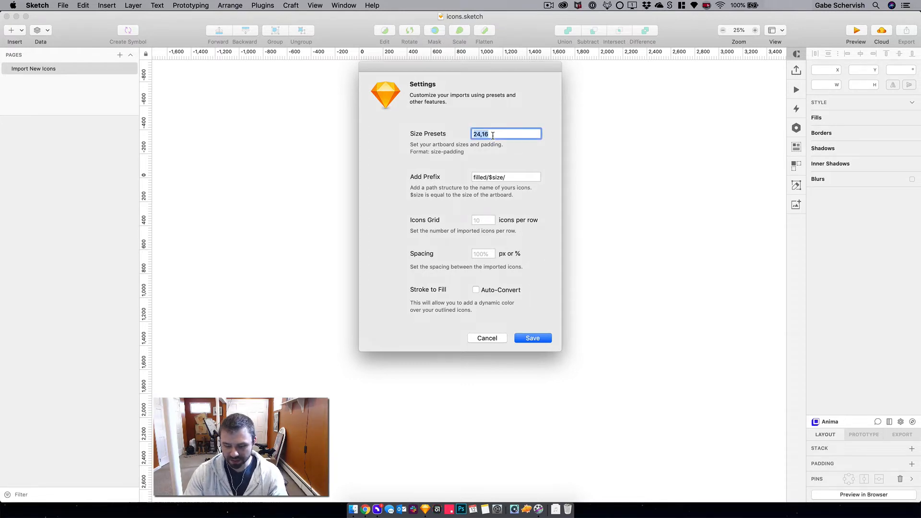
key(BackSpace)
text(24,16)
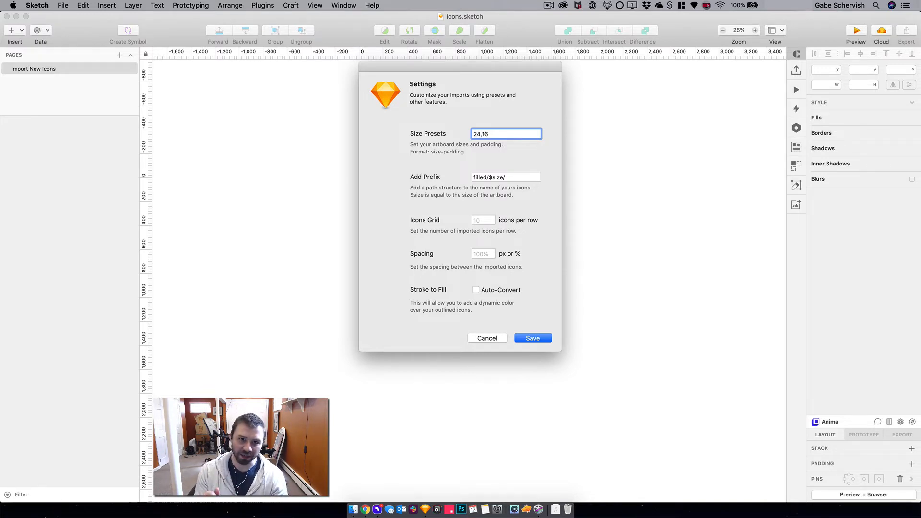
- Review the name prefix filled/$size/ and save the Sketch Icons settings
double_click(482, 177)
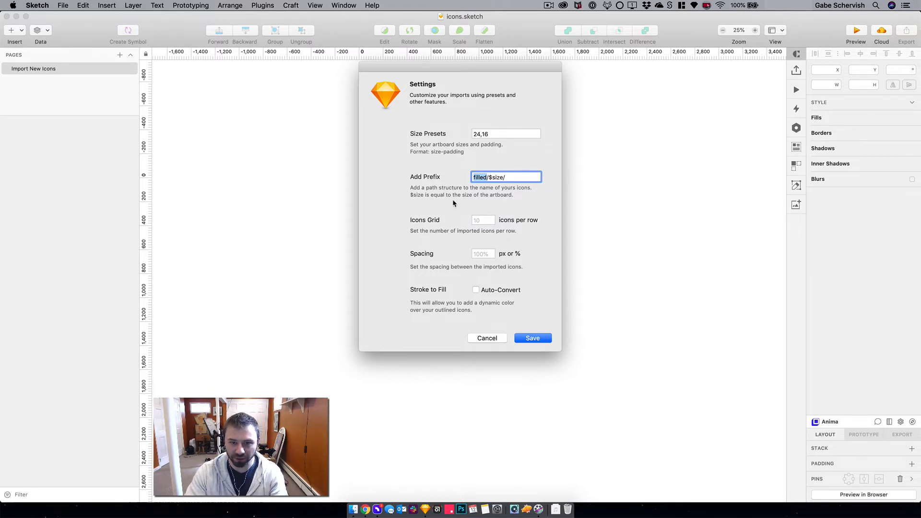
click(477, 177)
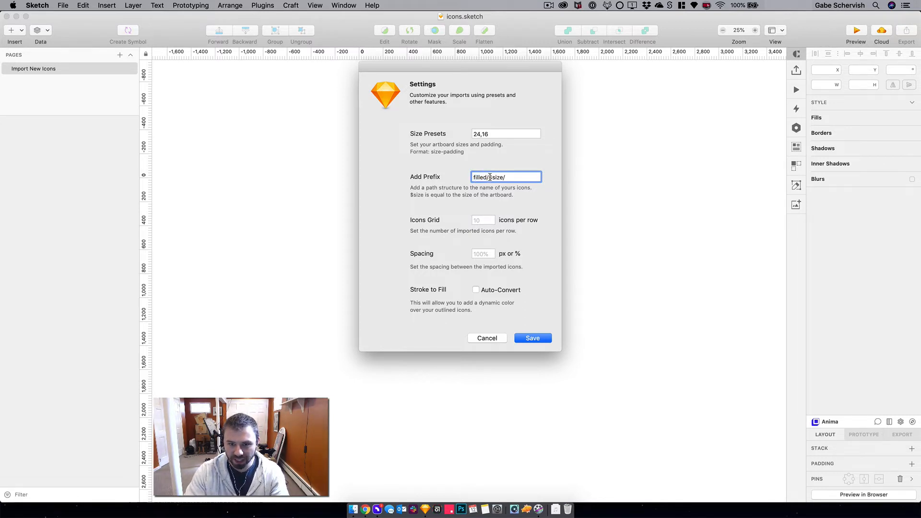
mouse_move(489, 177)
mouse_down()
mouse_move(524, 178)
mouse_move(489, 178)
mouse_up()
click(524, 178)
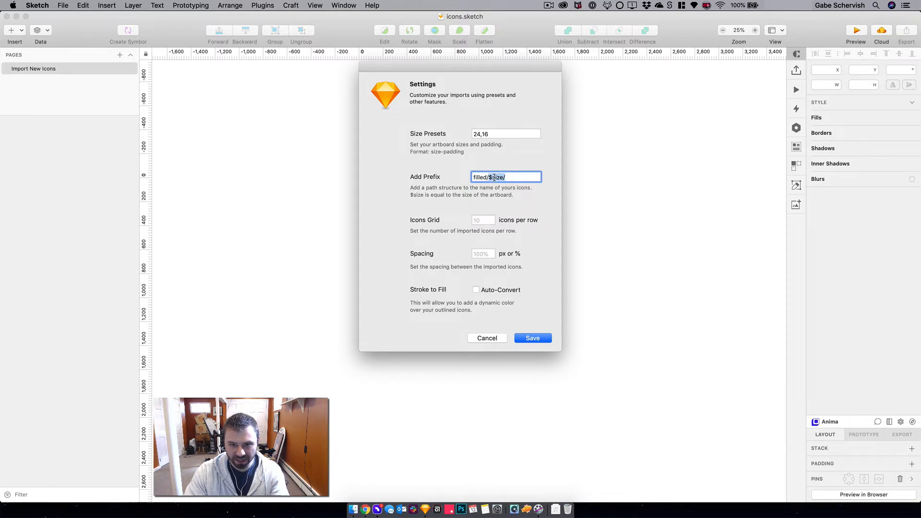
double_click(479, 134)
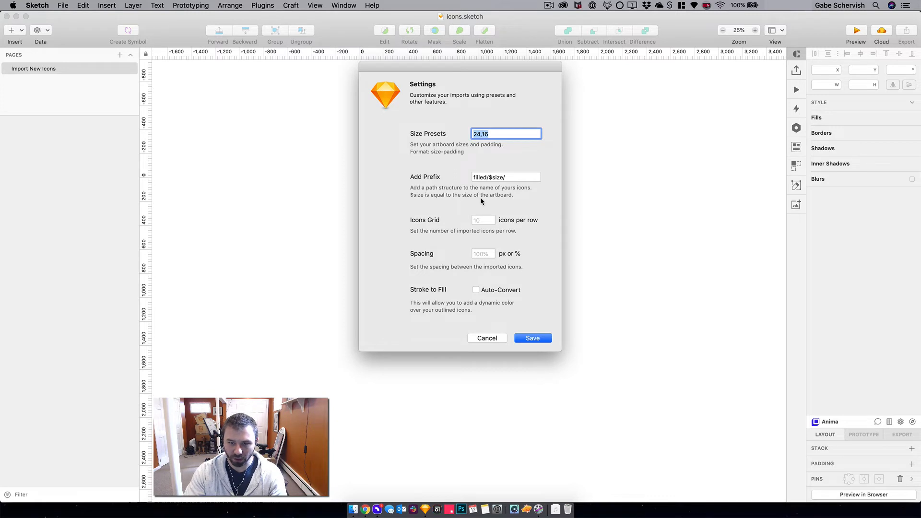
click(533, 337)
- Start a Sketch Icons import with the 24 and 16 presets, symbol conversion and color application enabled
click(262, 5)
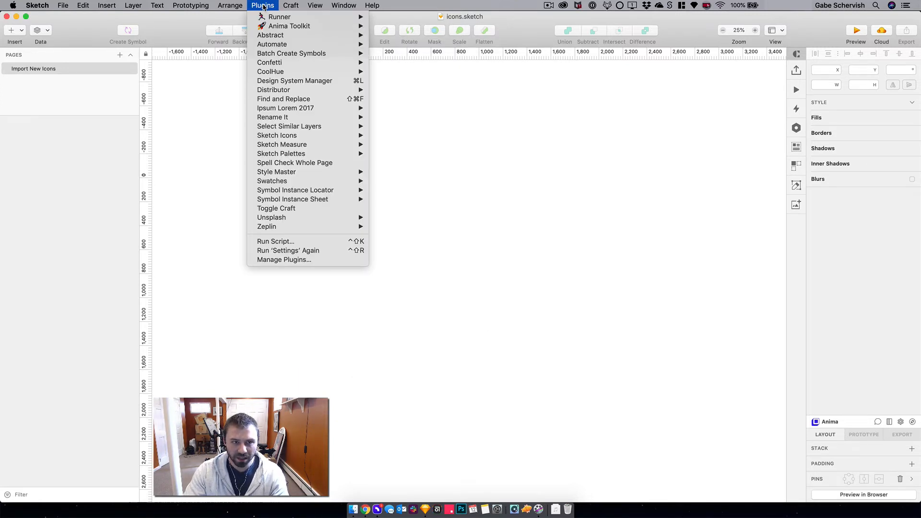
mouse_move(307, 135)
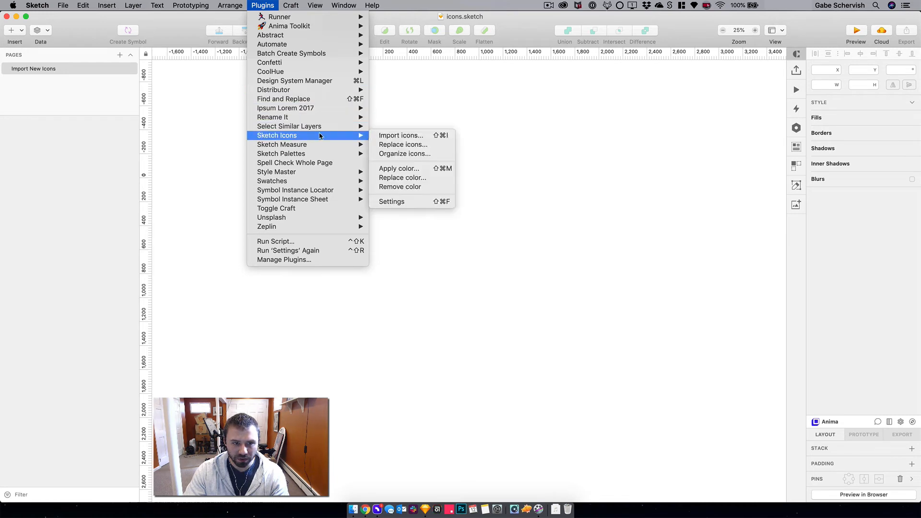
click(412, 136)
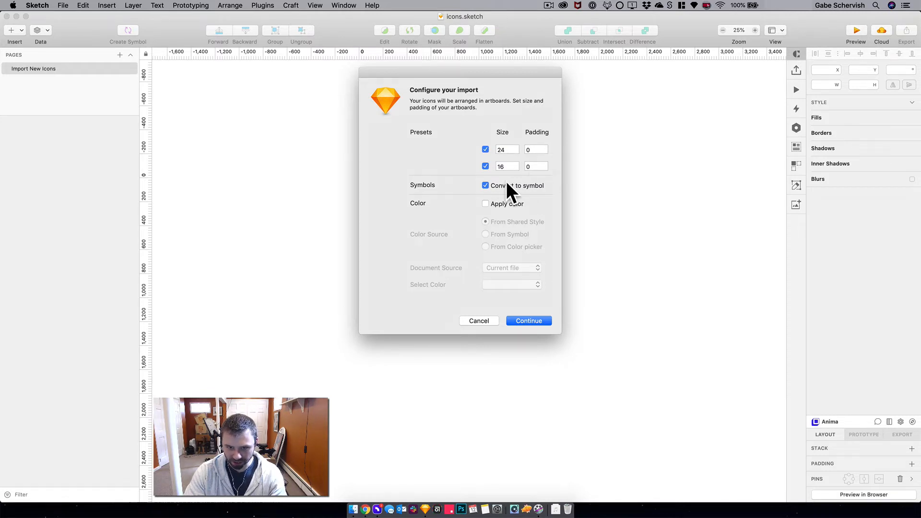
click(510, 206)
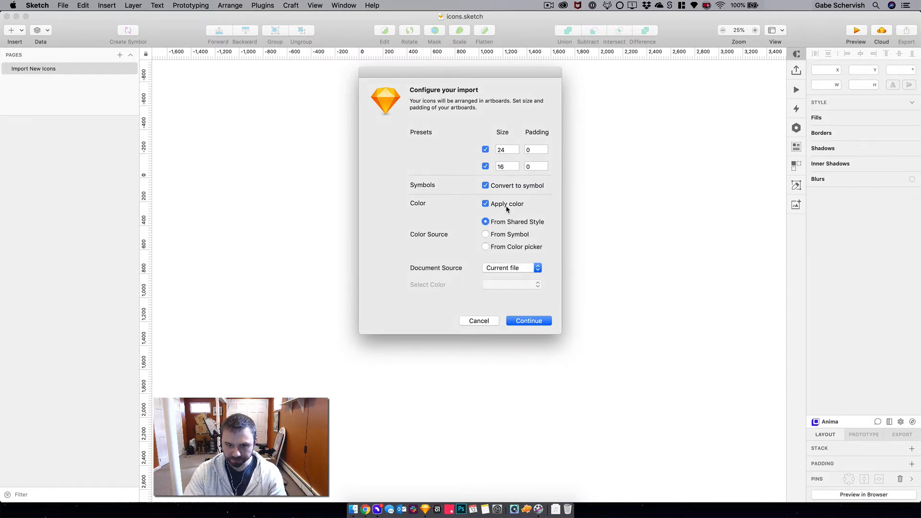
- Try the symbol and color picker options as the color source for the import
click(507, 236)
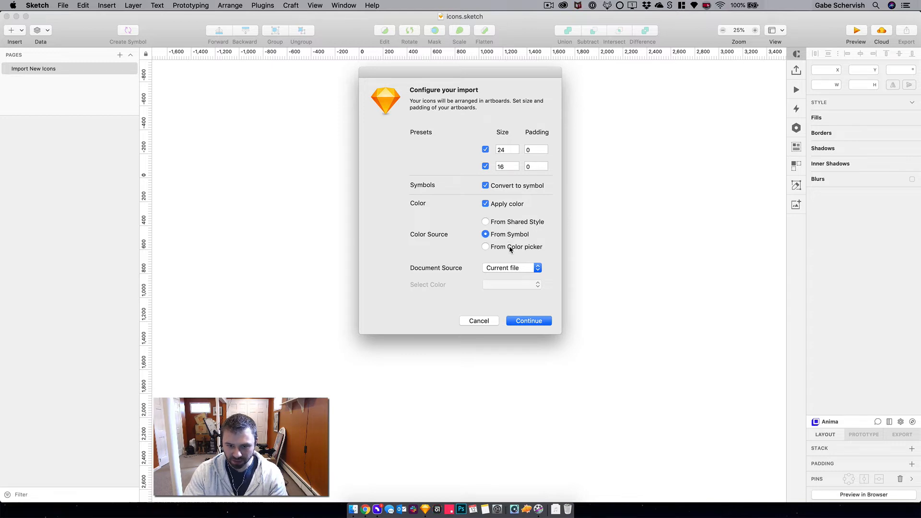
click(511, 268)
click(507, 248)
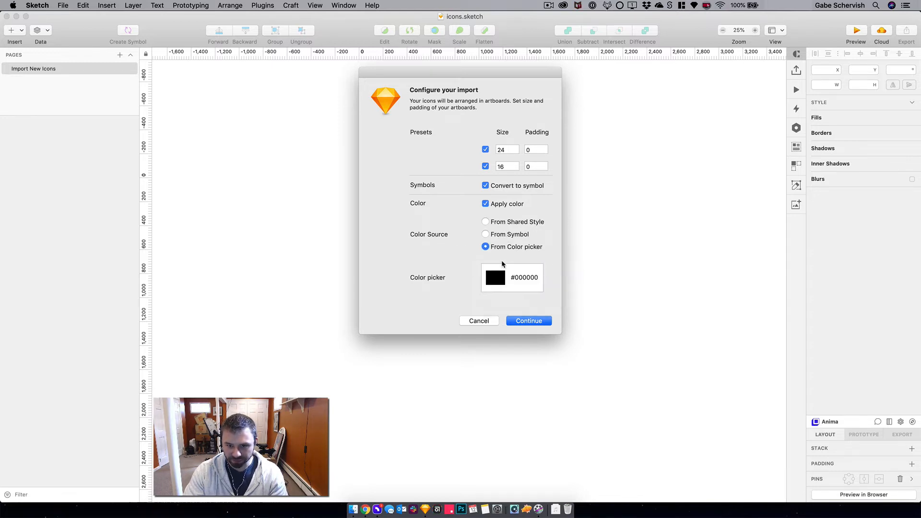
click(504, 265)
click(493, 240)
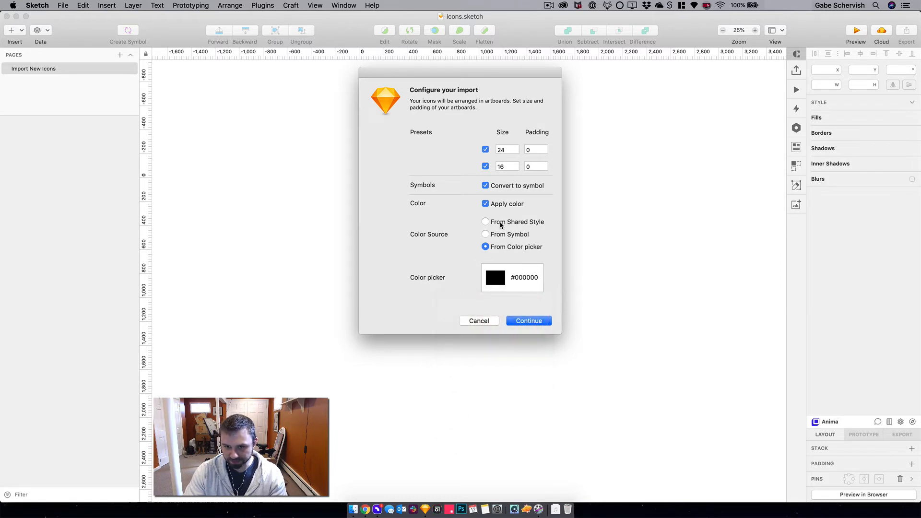
- Apply a shared style color from the Foundations > Colors document to the icons and continue the import
click(502, 223)
click(533, 271)
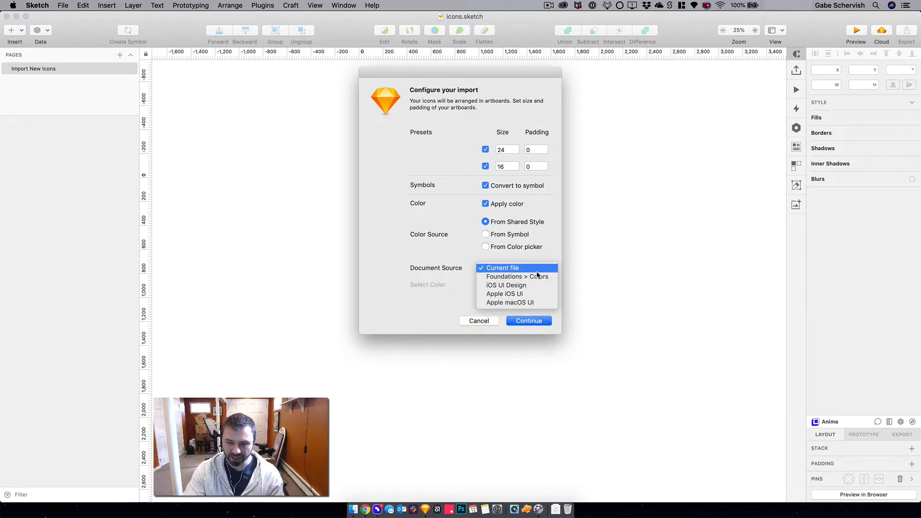
click(541, 279)
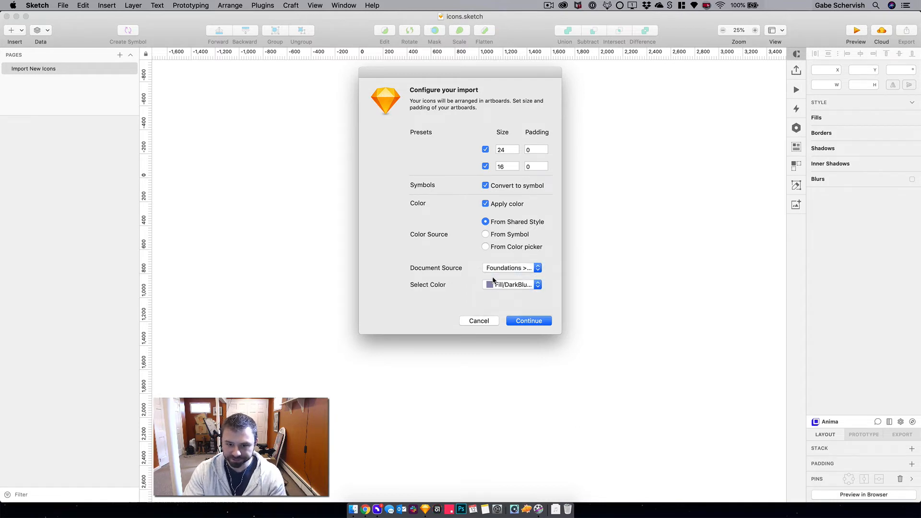
click(497, 285)
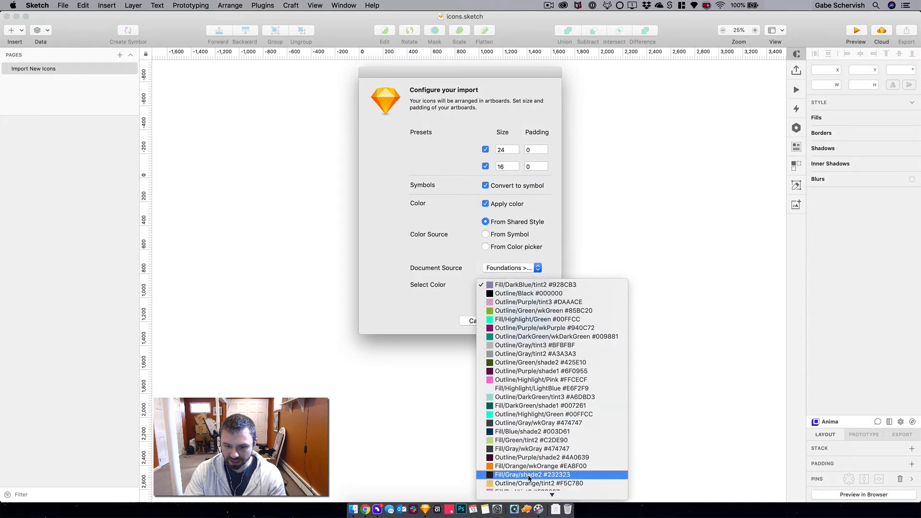
click(500, 444)
click(528, 324)
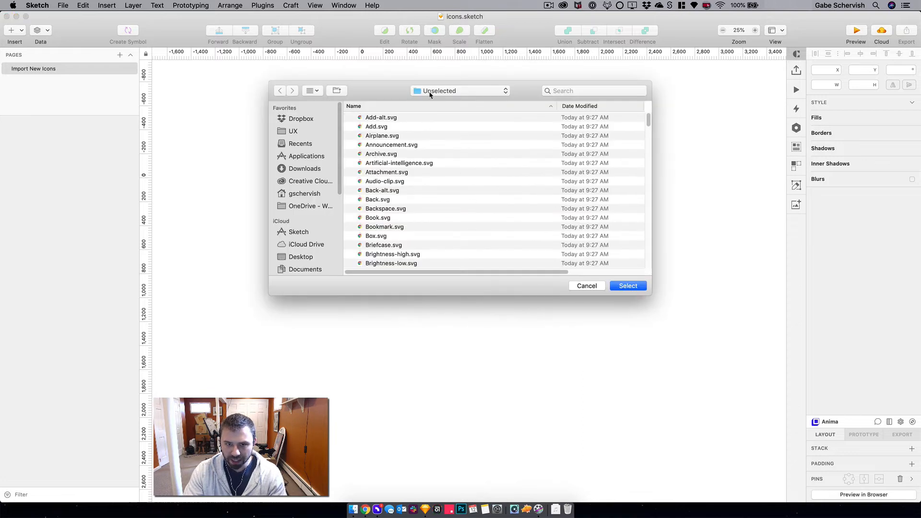
- Import all the SVG files from the Selected folder inside Icons
click(432, 92)
click(431, 101)
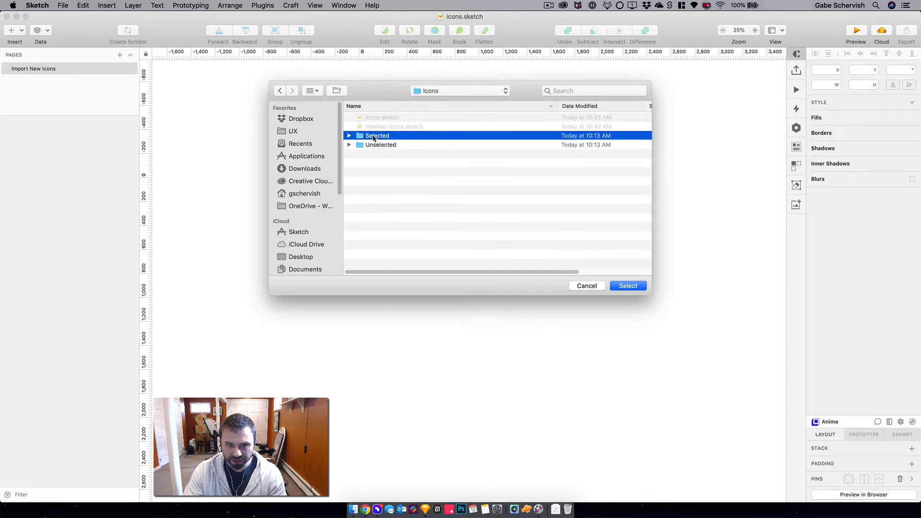
double_click(374, 136)
click(382, 118)
key(super+a)
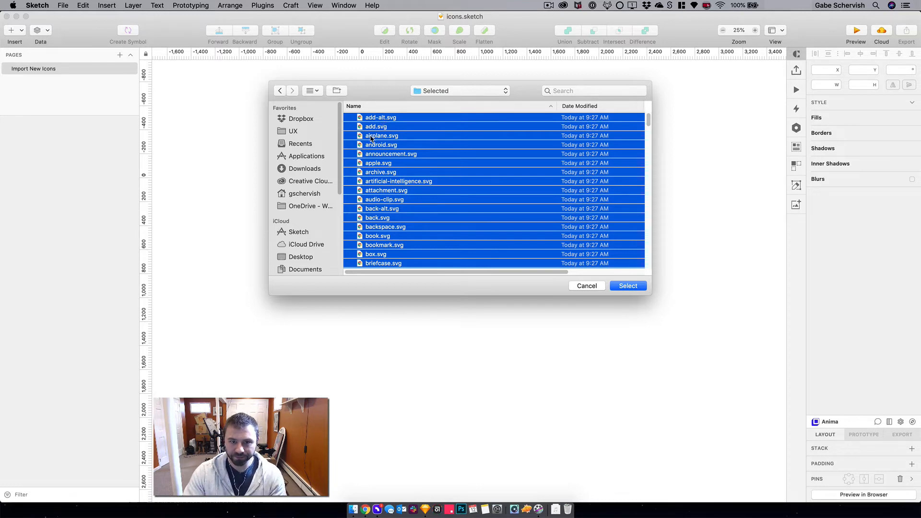
key(Return)
- Examine the imported 24px and 16px icon artboards, including their layer names and color overrides
key(z)
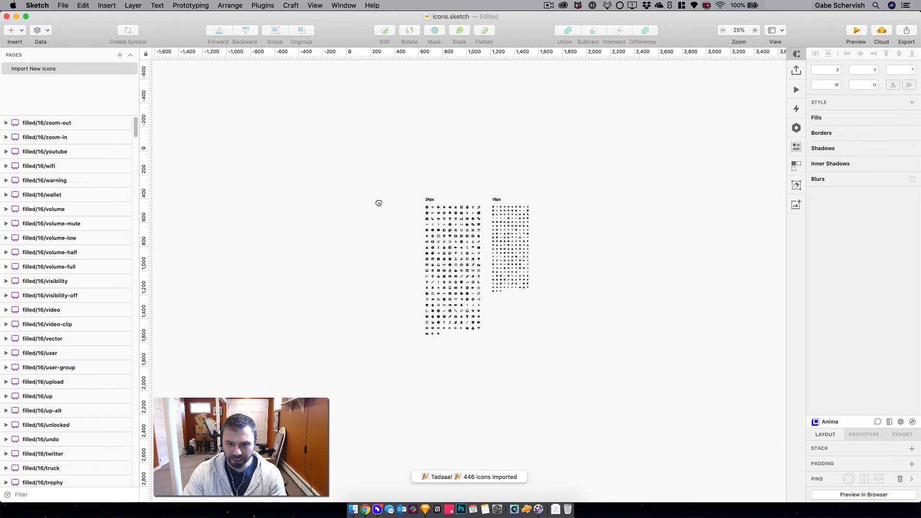
drag(387, 185, 582, 275)
scroll(600, 239, down, 3)
key(z)
drag(259, 148, 577, 262)
click(474, 204)
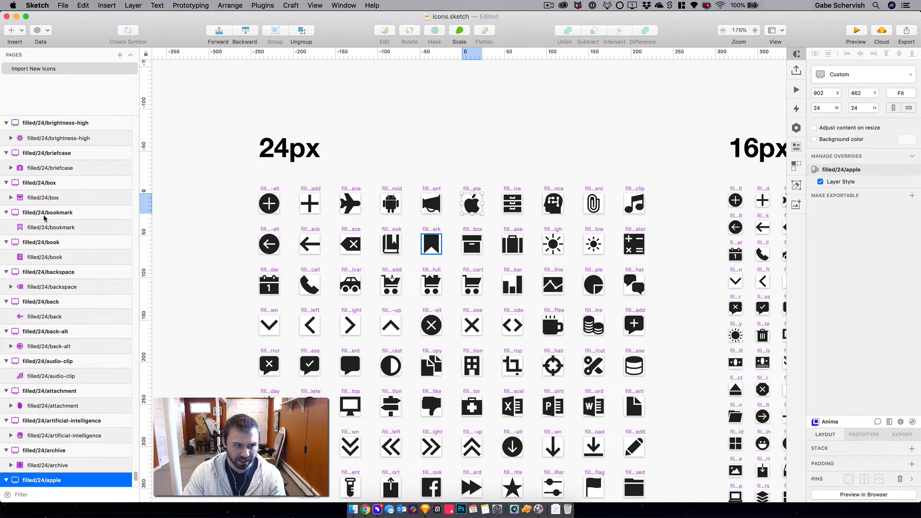
scroll(60, 419, down, 3)
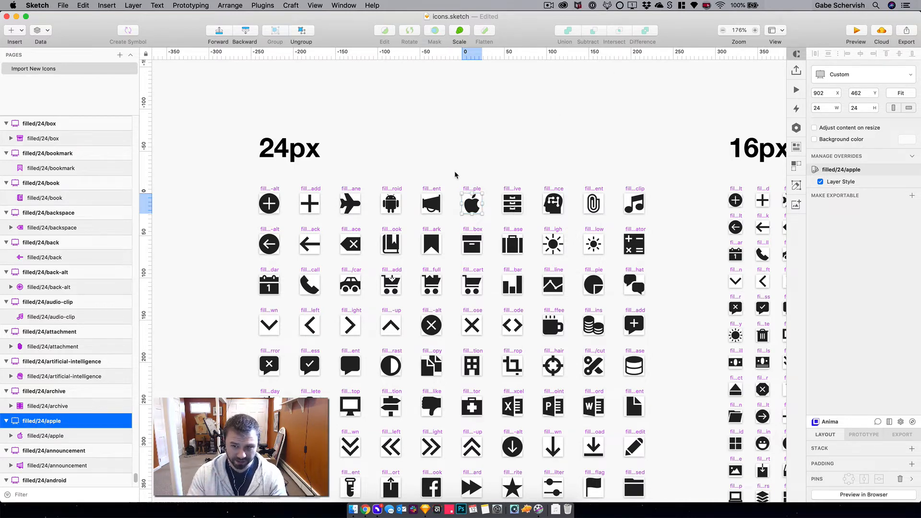
click(561, 156)
scroll(487, 150, right, 10)
click(551, 218)
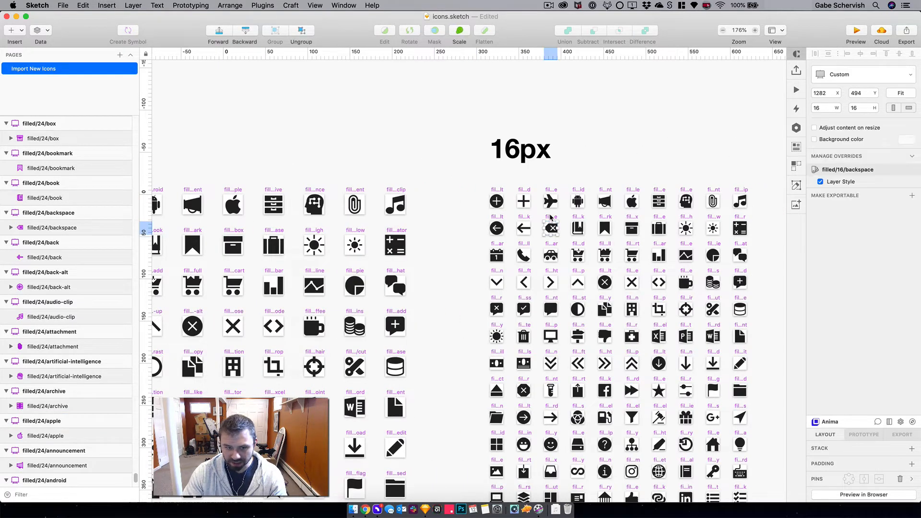
click(437, 154)
scroll(447, 154, down, 8)
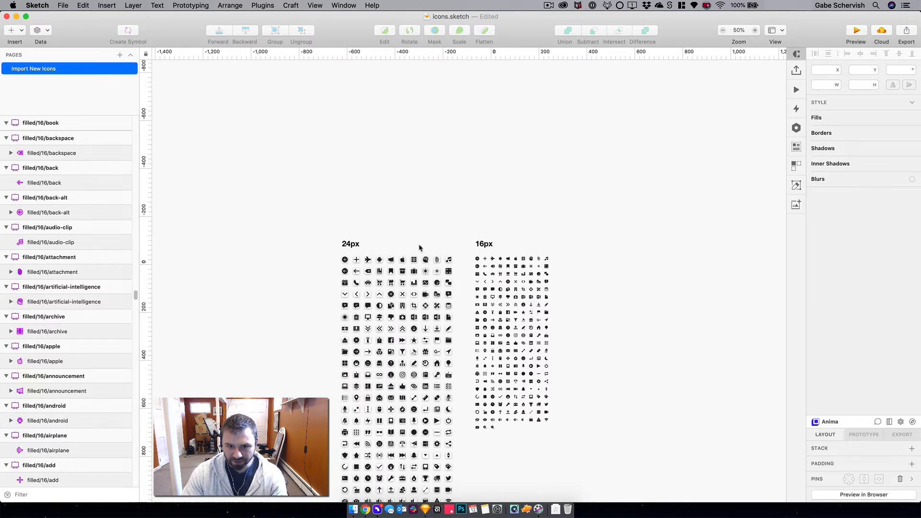
scroll(419, 247, down, 6)
scroll(419, 247, right, 2)
scroll(403, 312, up, 3)
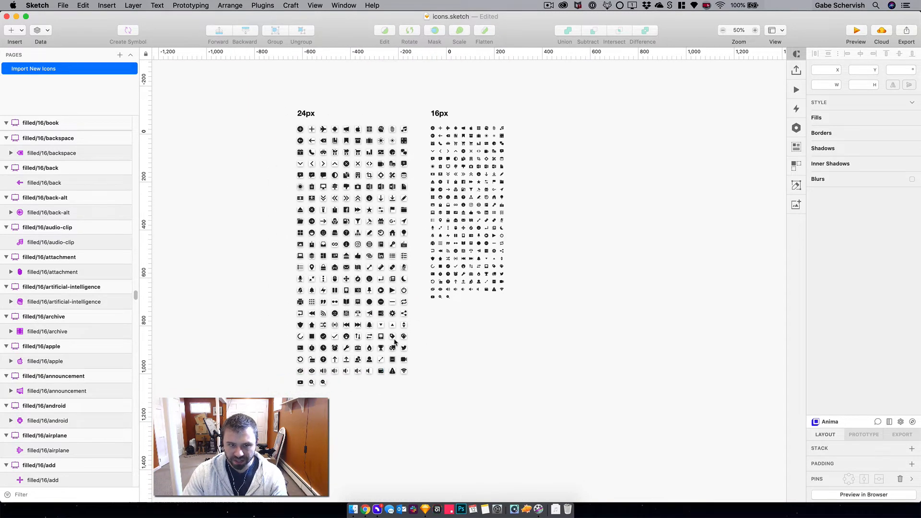
- Change the Sketch Icons name prefix to outlined/$size/ and save the settings
click(262, 5)
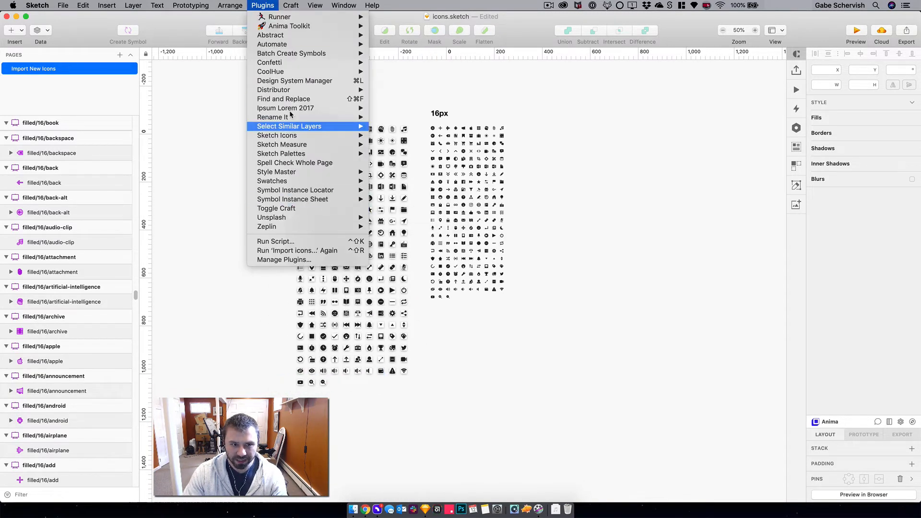
mouse_move(336, 135)
click(413, 206)
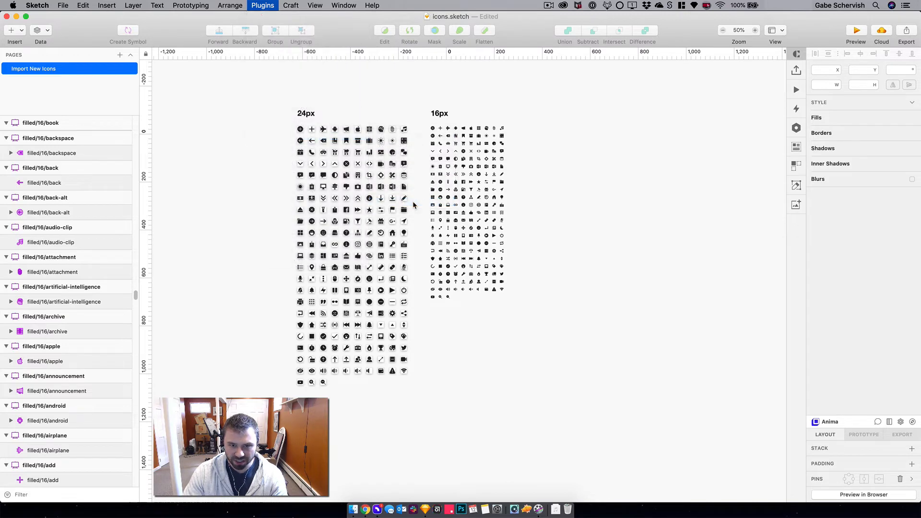
double_click(477, 177)
text(o)
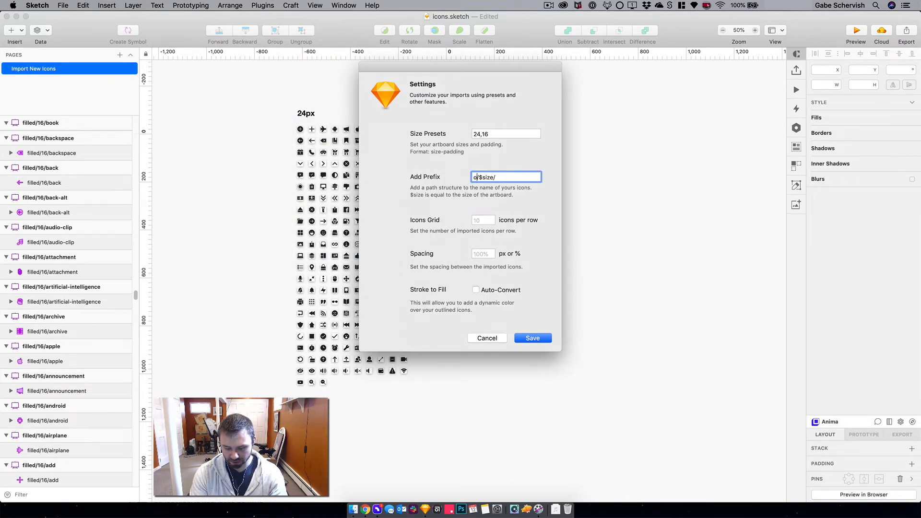
text(utlined/)
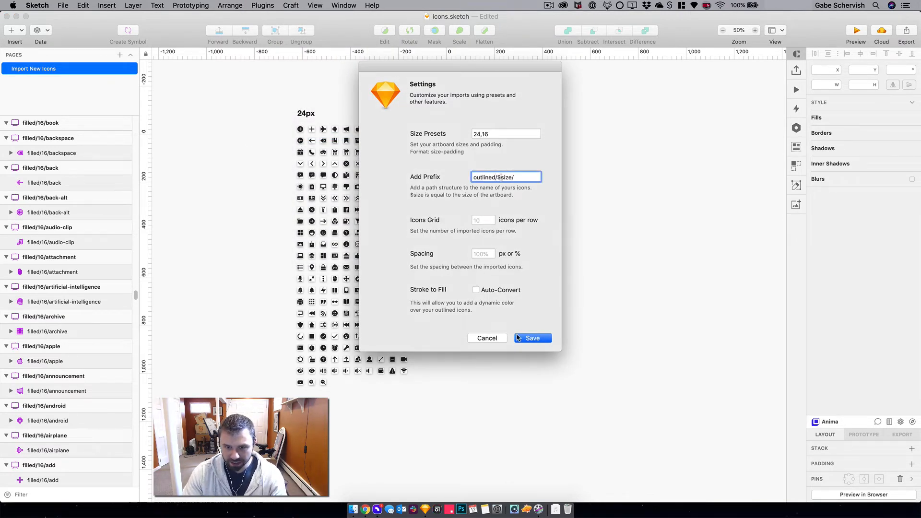
click(517, 338)
- Configure a new icon import with the shared color Fill/Gray/shade2 #232323 from Foundations > Colors, and continue
click(268, 6)
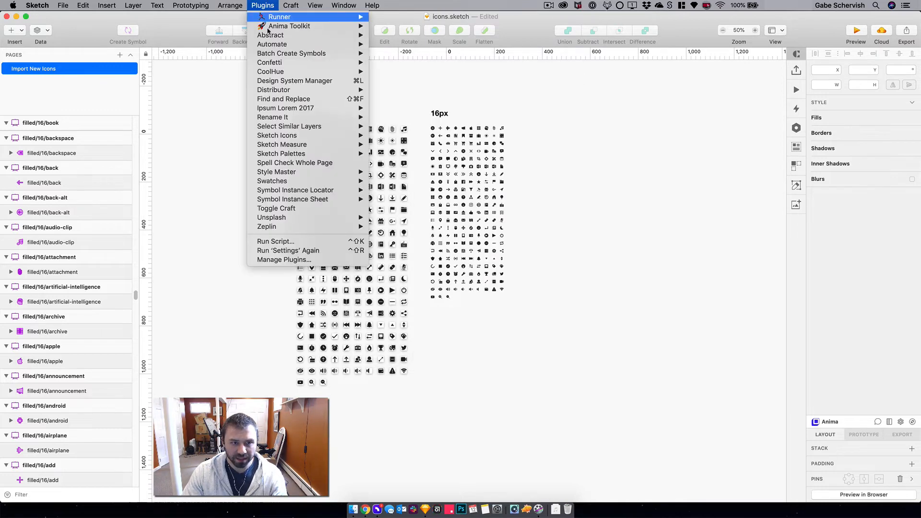
mouse_move(283, 135)
click(423, 134)
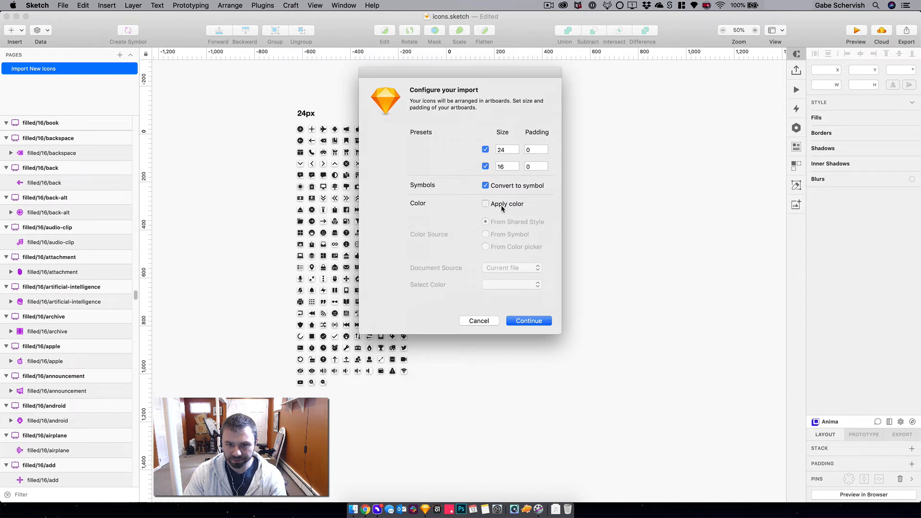
click(502, 205)
click(520, 269)
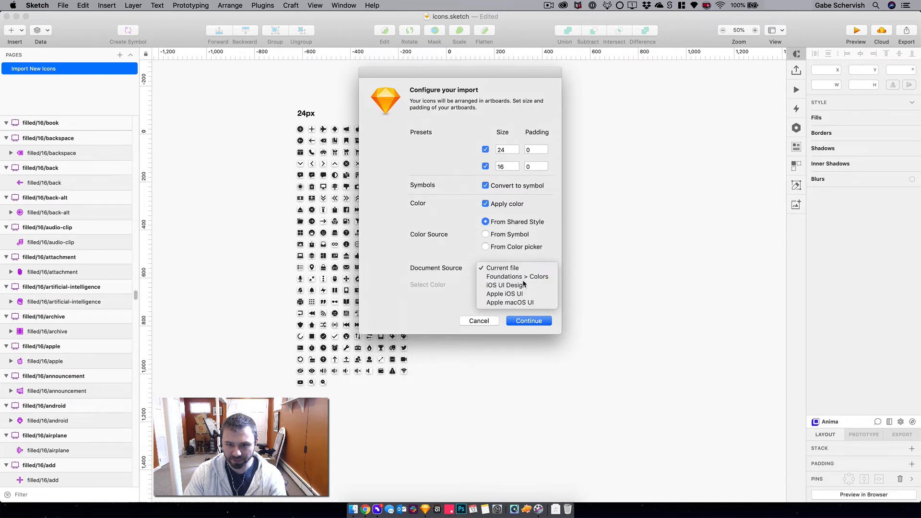
click(518, 277)
click(511, 284)
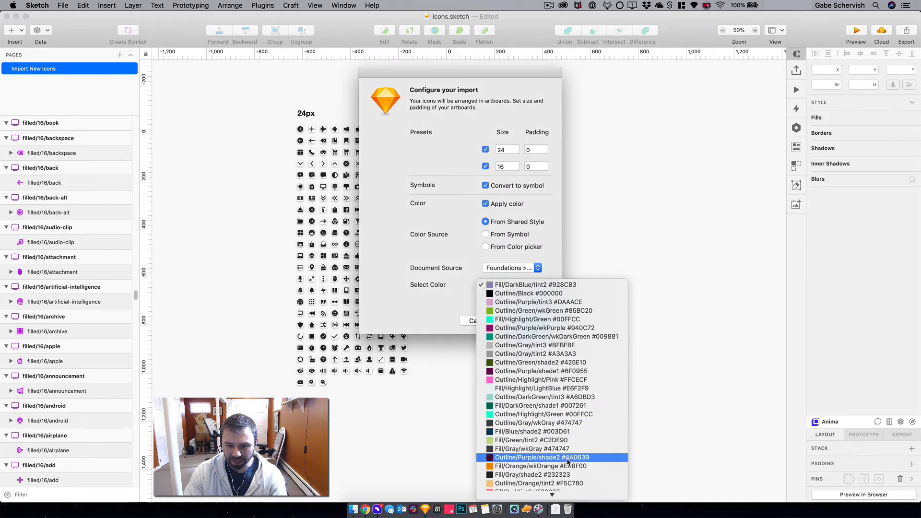
click(547, 475)
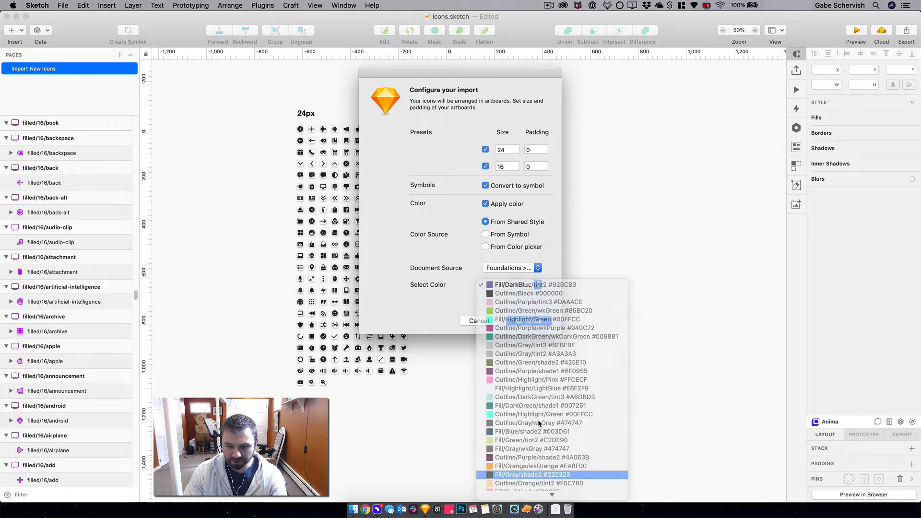
click(531, 321)
- Import all the SVG files from the Unselected folder inside Icons
click(436, 91)
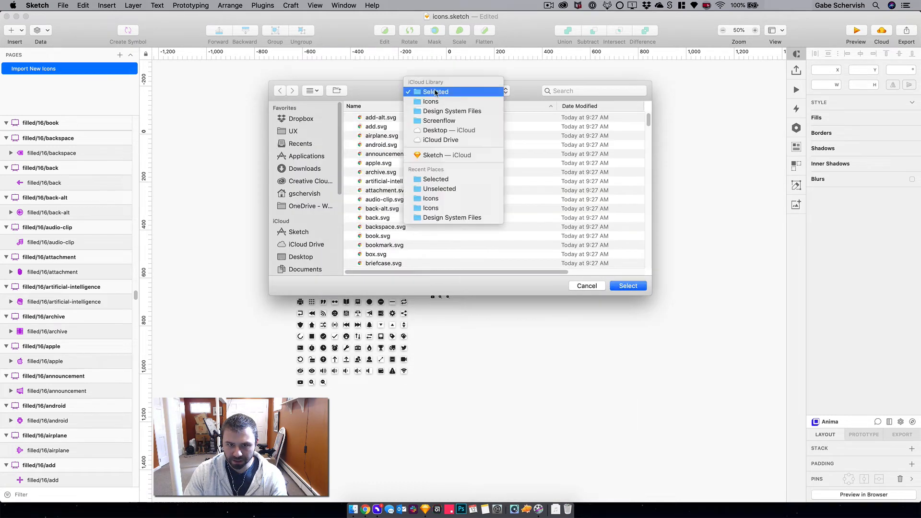
click(439, 102)
double_click(385, 147)
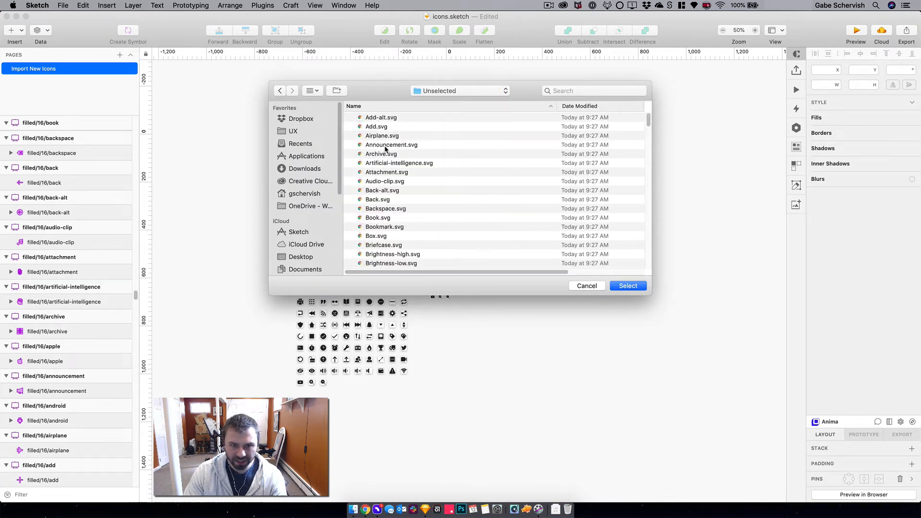
key(super+a)
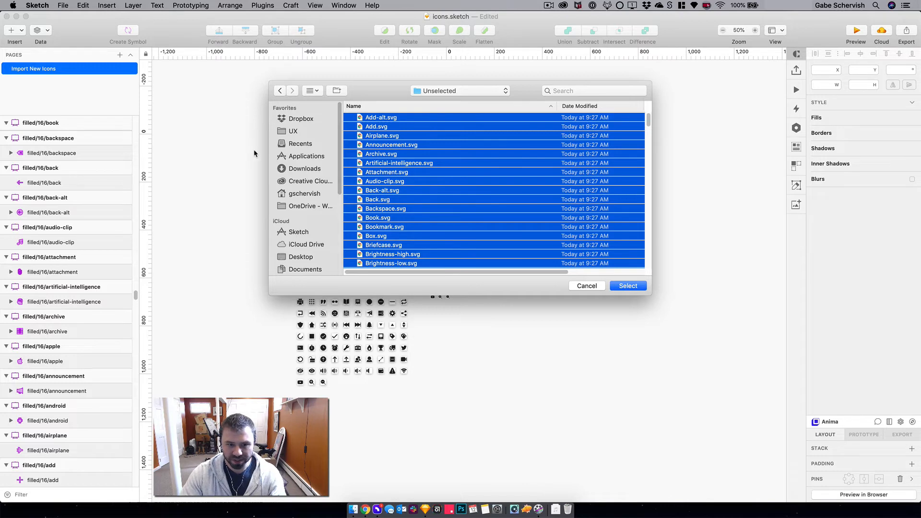
key(Return)
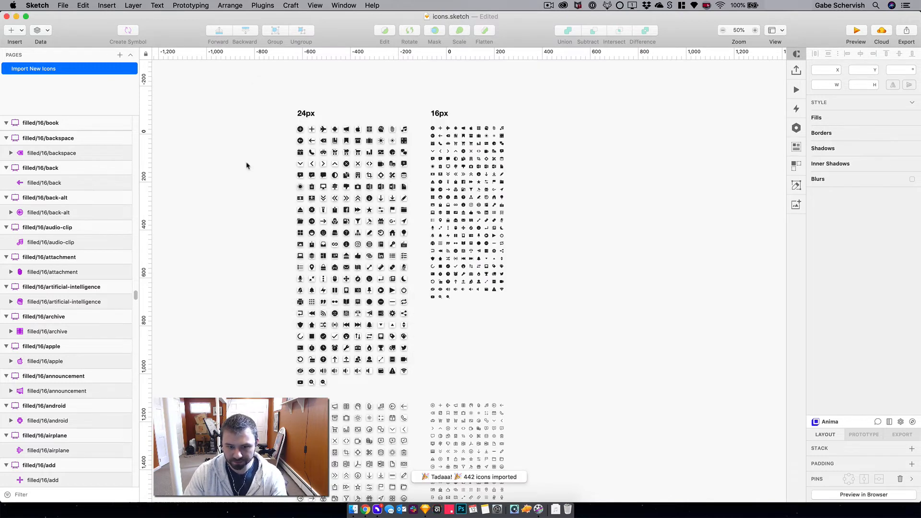
- Examine the imported outlined 24px and 16px icons, checking their layer names, artboard sizes and style overrides
scroll(275, 303, down, 5)
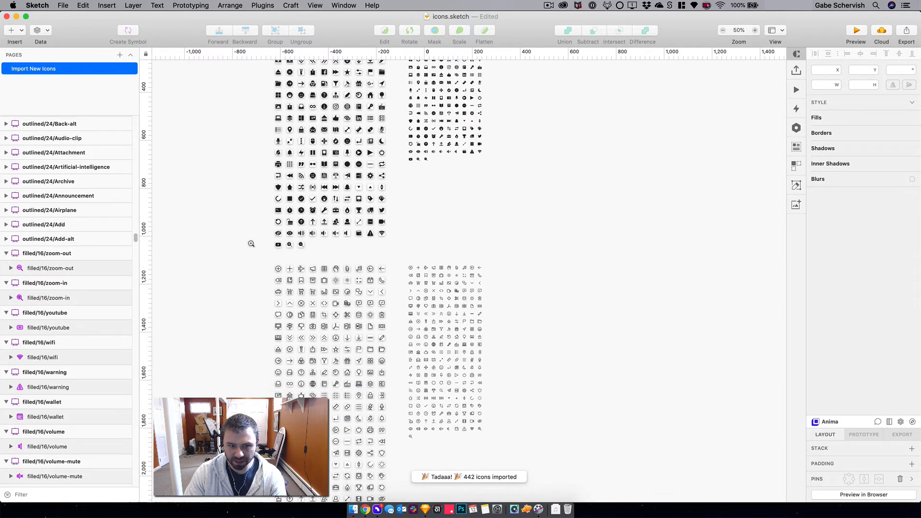
scroll(419, 346, up, 5)
scroll(421, 337, left, 5)
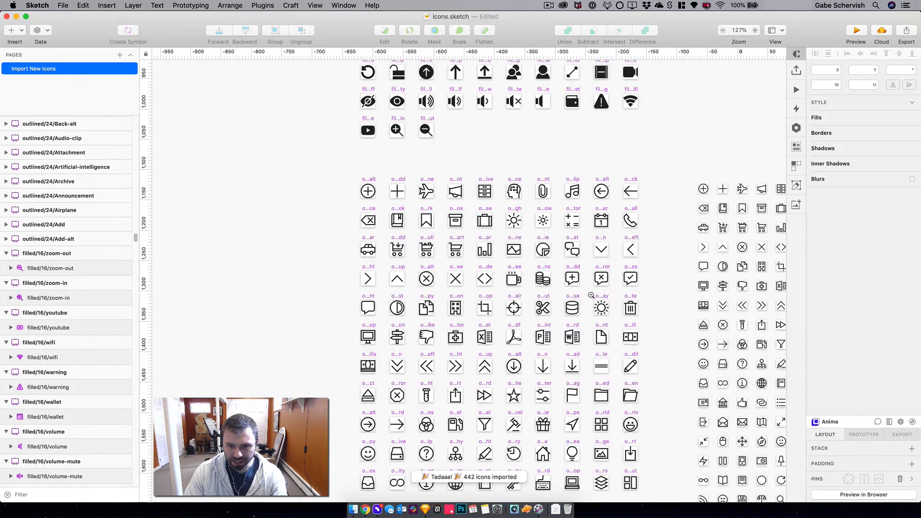
scroll(493, 269, up, 5)
click(492, 269)
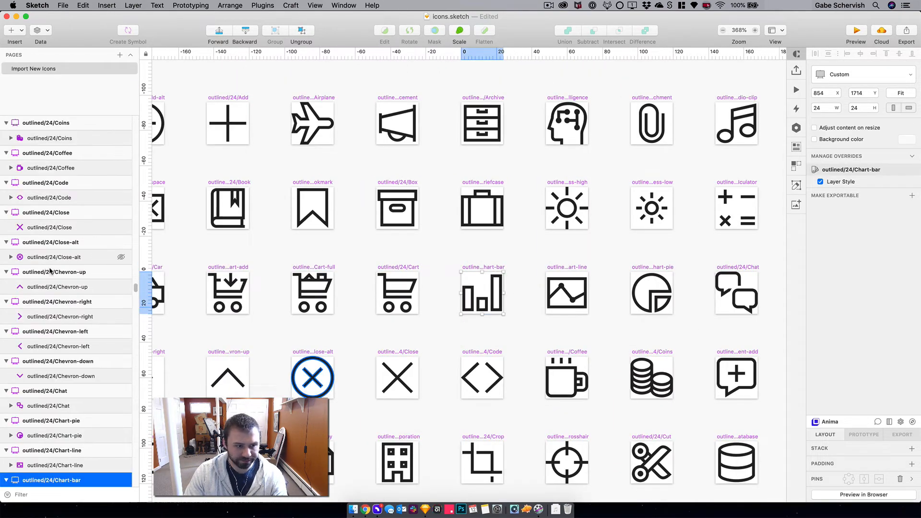
scroll(638, 272, right, 5)
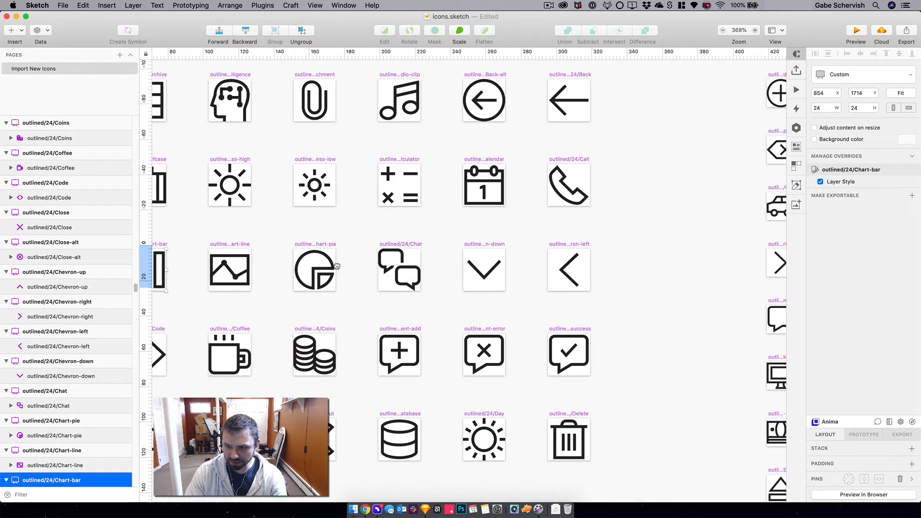
scroll(637, 272, right, 5)
click(573, 244)
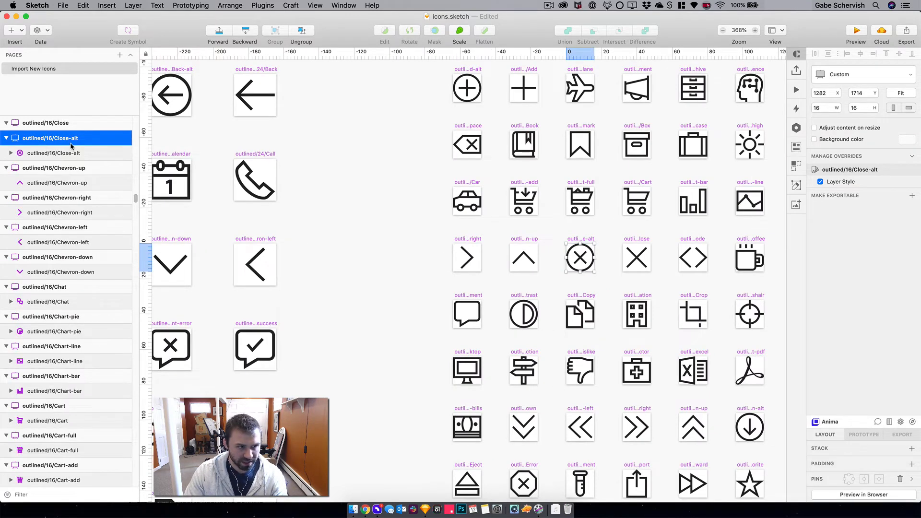
click(357, 178)
scroll(357, 180, down, 6)
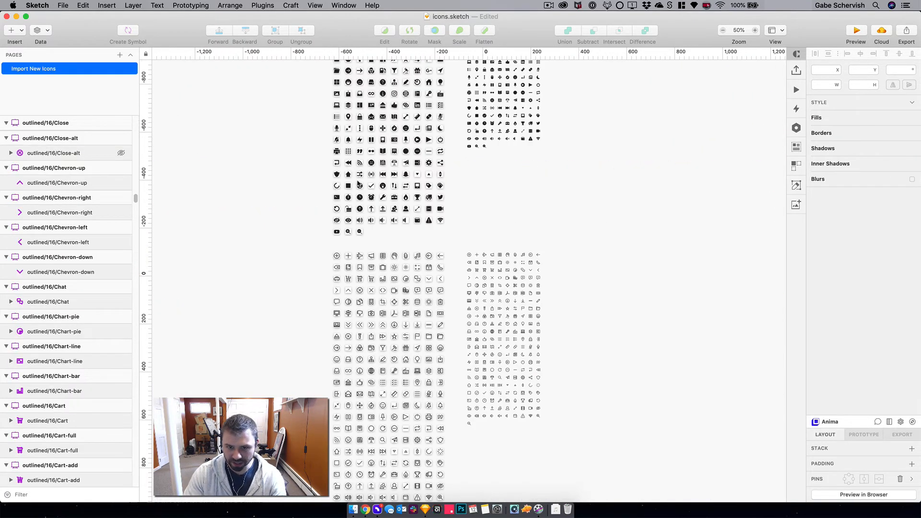
scroll(456, 221, right, 5)
scroll(455, 221, up, 2)
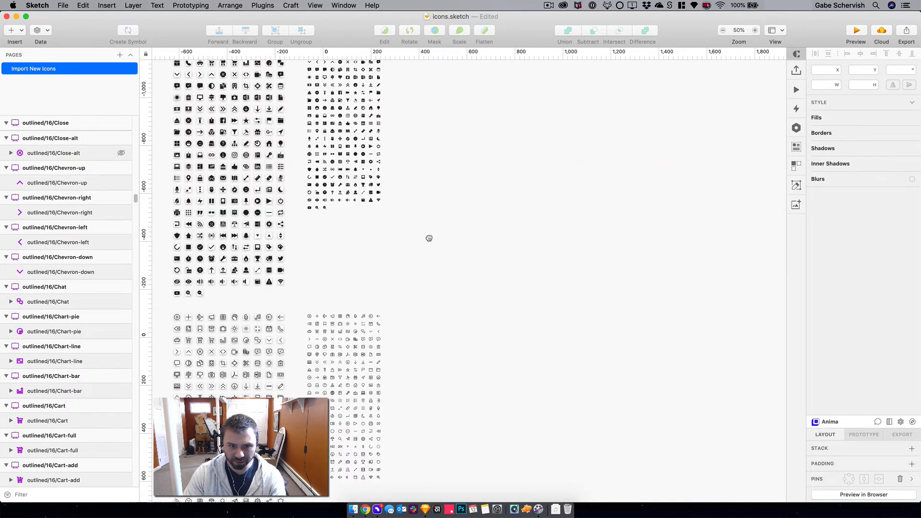
- Insert the document's filled/24/briefcase symbol on the empty canvas beside the icon grids and select the instance
click(107, 5)
mouse_move(144, 131)
mouse_move(230, 147)
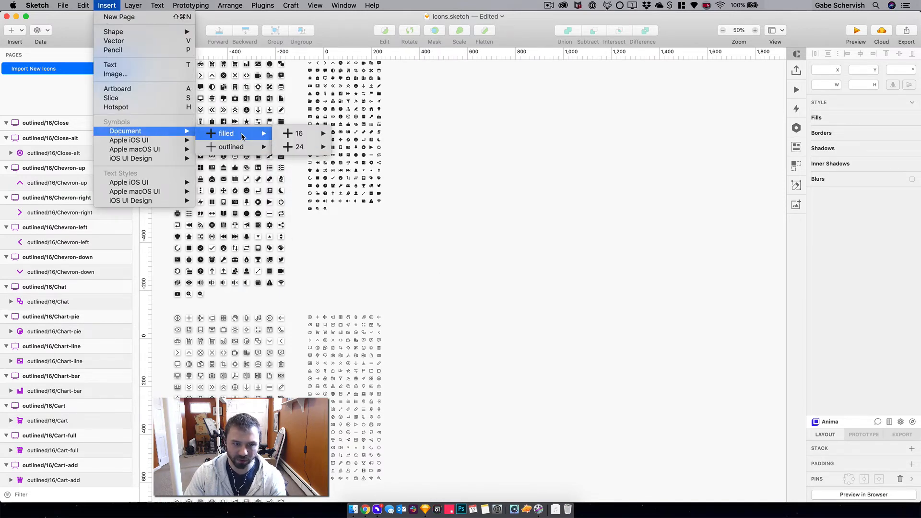
mouse_move(311, 136)
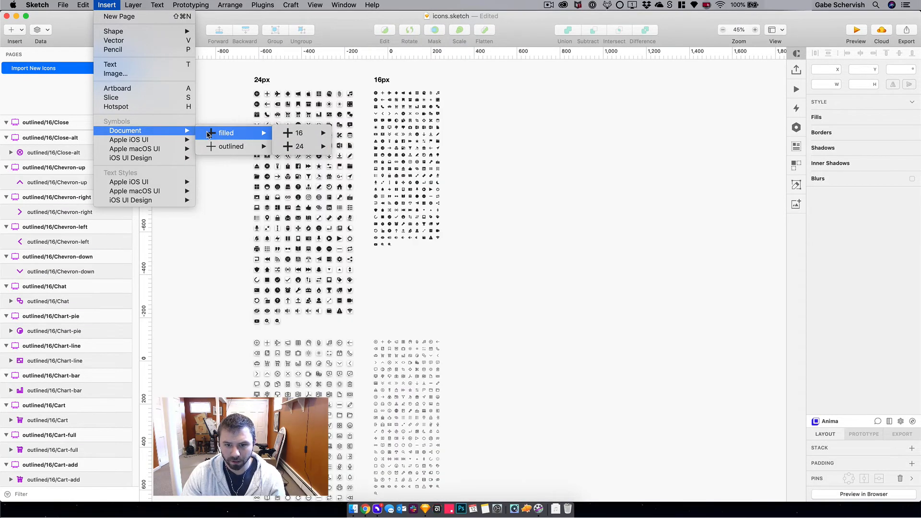
mouse_move(307, 147)
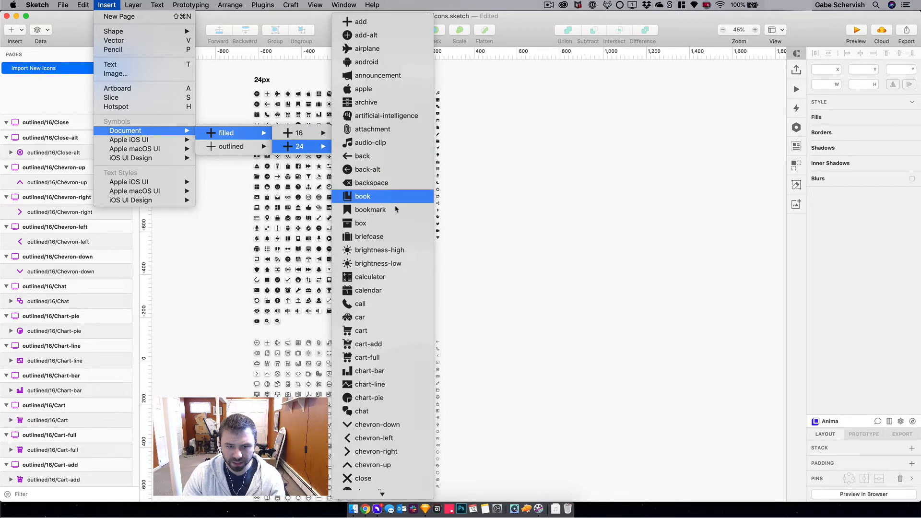
click(399, 237)
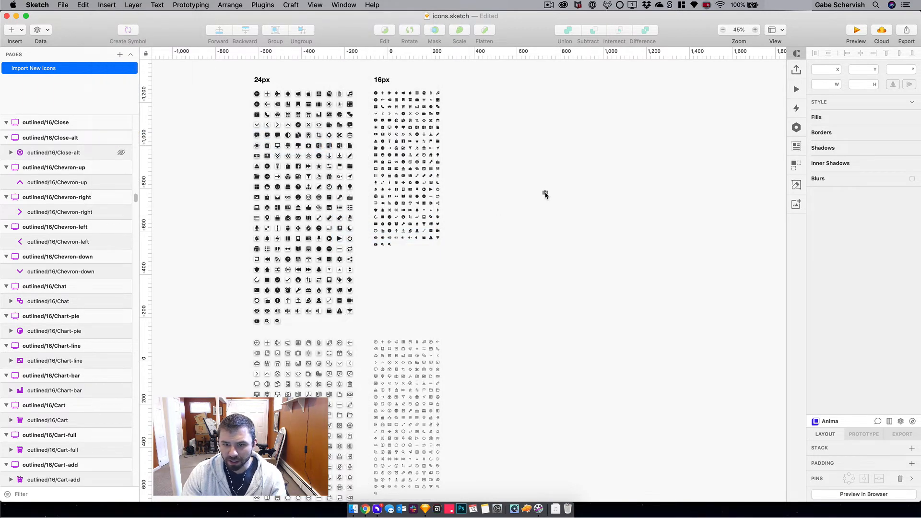
click(545, 194)
key(z)
drag(516, 179, 587, 244)
key(space)
click(433, 167)
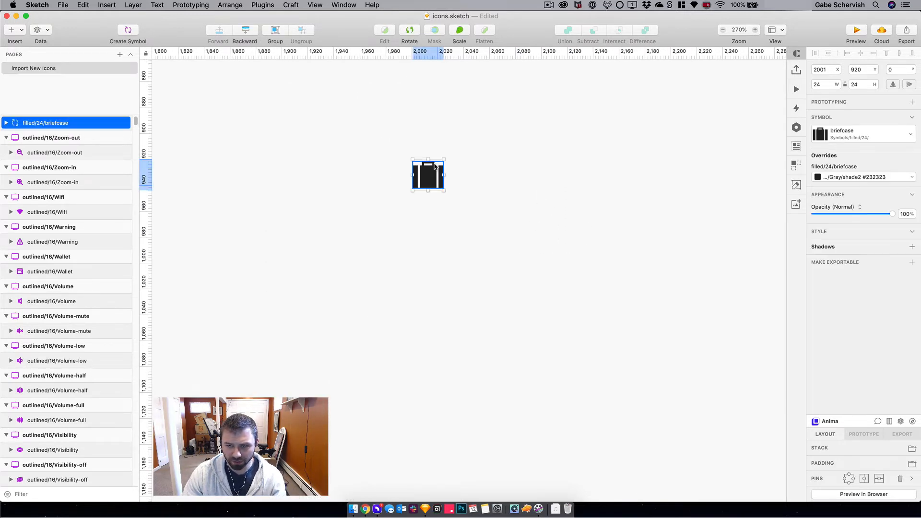
- Override the briefcase's color with Fill/Red/wkRed #E5202E from Foundations > Colors
click(859, 178)
mouse_move(881, 216)
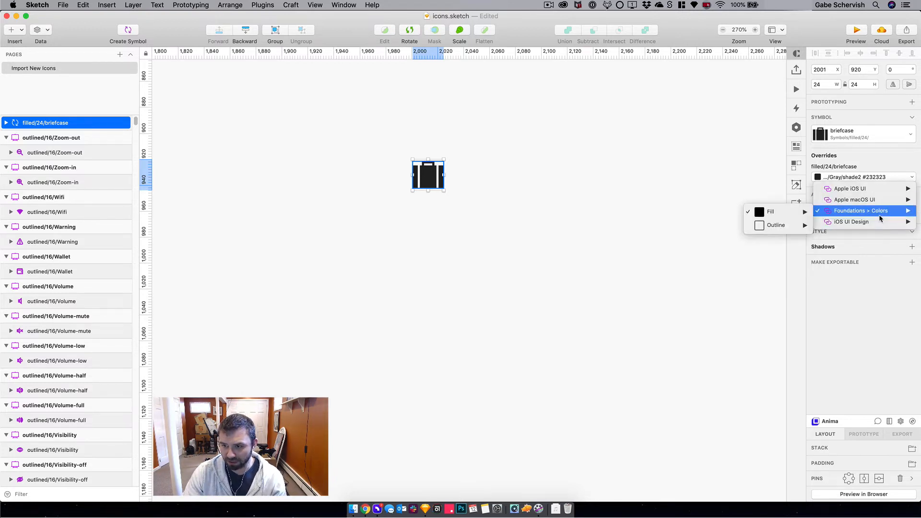
mouse_move(792, 214)
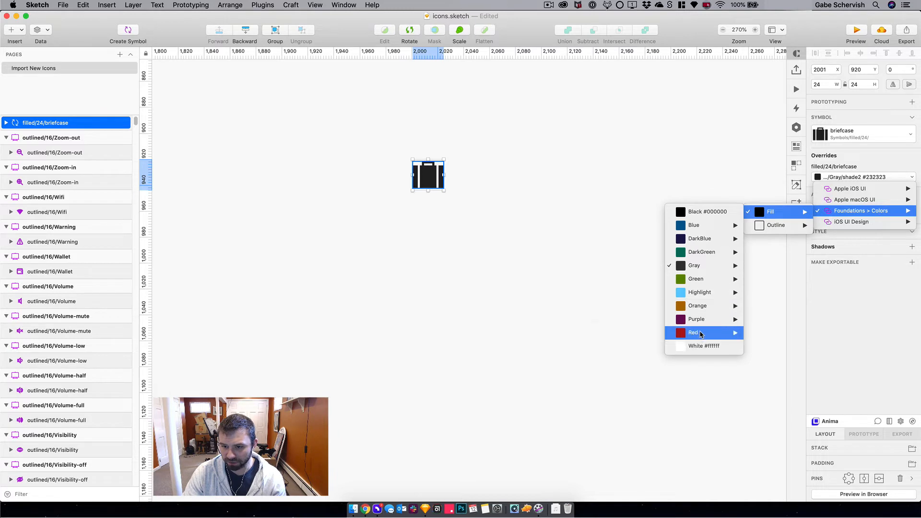
mouse_move(701, 334)
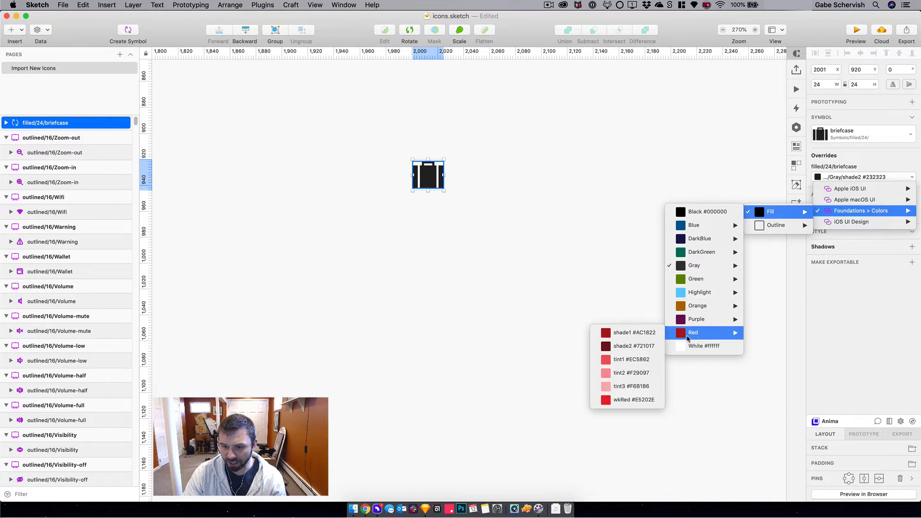
click(629, 404)
- Set the briefcase's color override to Fill/Gray/shade2 #232323 from Foundations > Colors
click(837, 178)
mouse_move(836, 201)
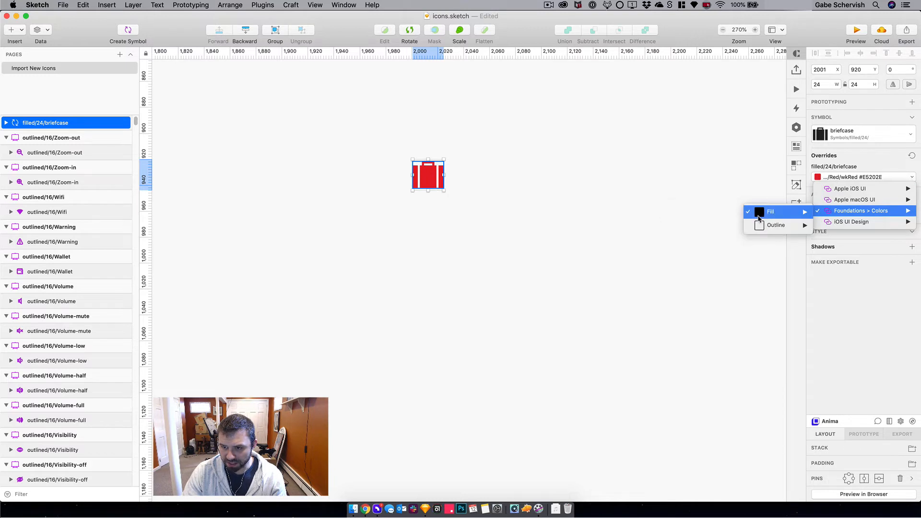
mouse_move(760, 218)
mouse_move(694, 264)
click(636, 280)
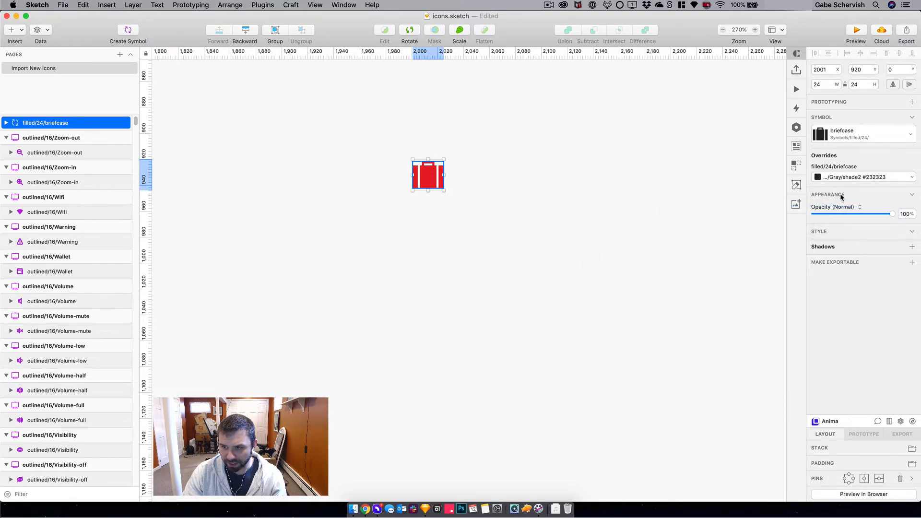
- Override the briefcase's color with Fill/Green/wkGreen #85BC20 from Foundations > Colors and deselect it
click(843, 178)
mouse_move(848, 211)
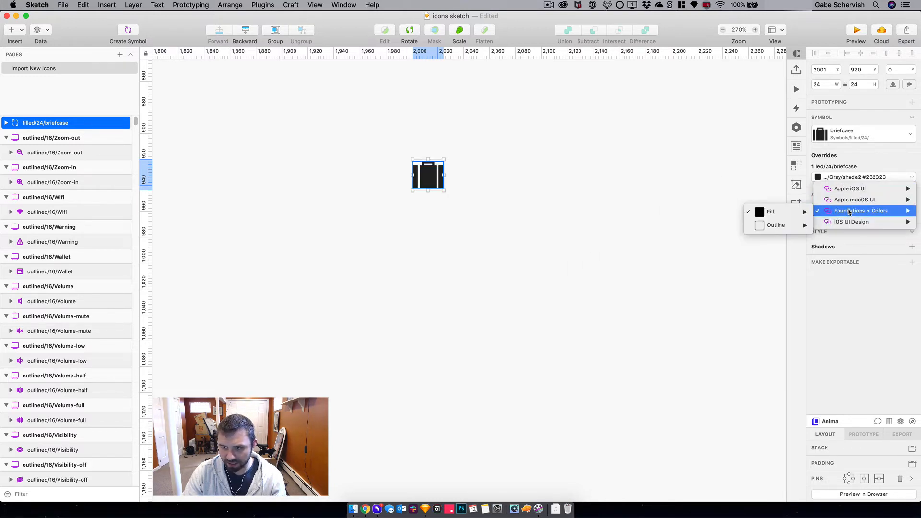
mouse_move(782, 214)
mouse_move(719, 283)
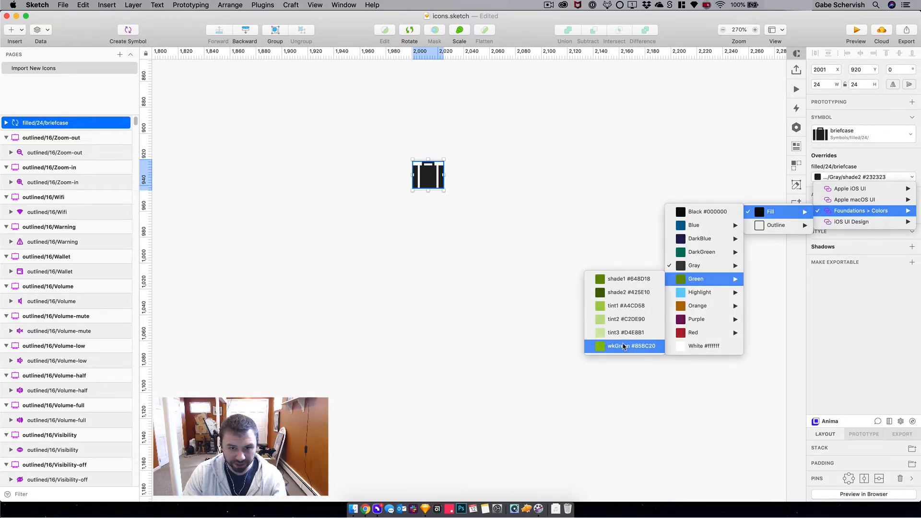
click(624, 346)
click(497, 280)
- Inspect the recolored briefcase instance up close and alongside the imported icon grids
key(super+minus)
key(super+minus)
key(super+minus)
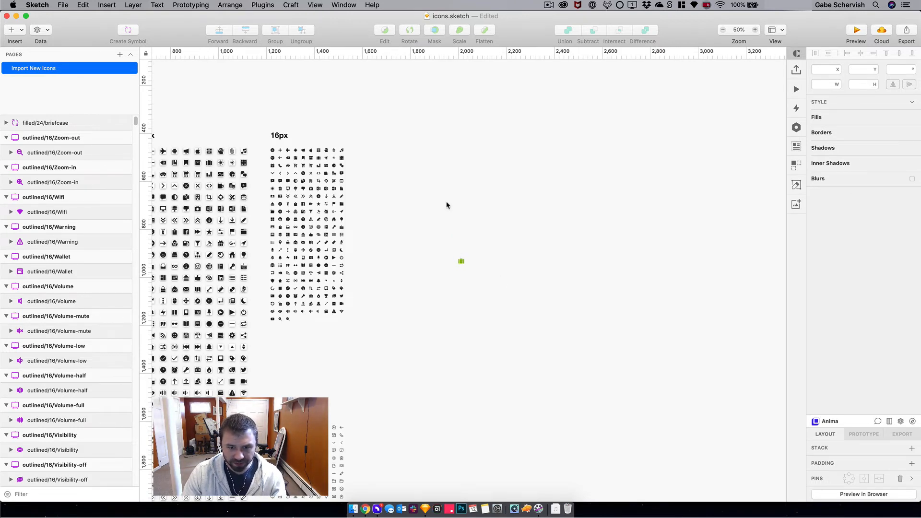
scroll(447, 206, down, 1)
key(z)
drag(417, 200, 510, 279)
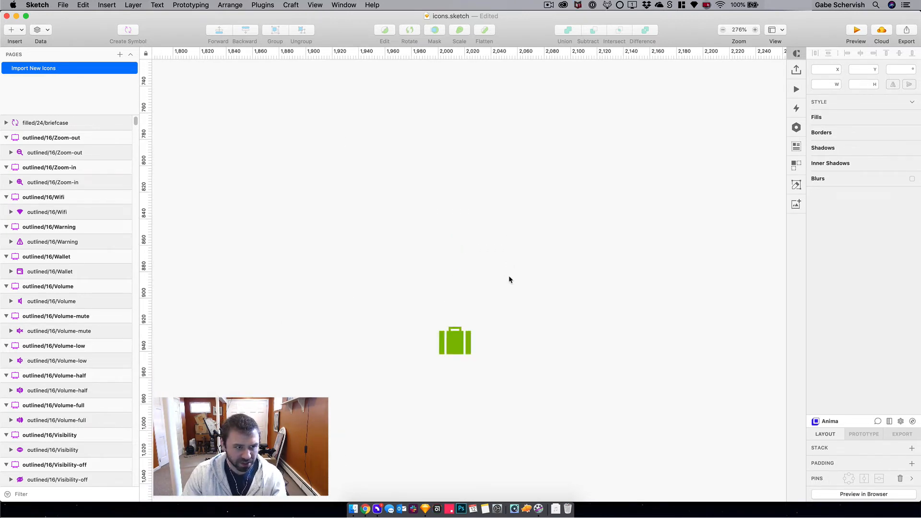
key(super+minus)
key(super+minus)
key(super+minus)
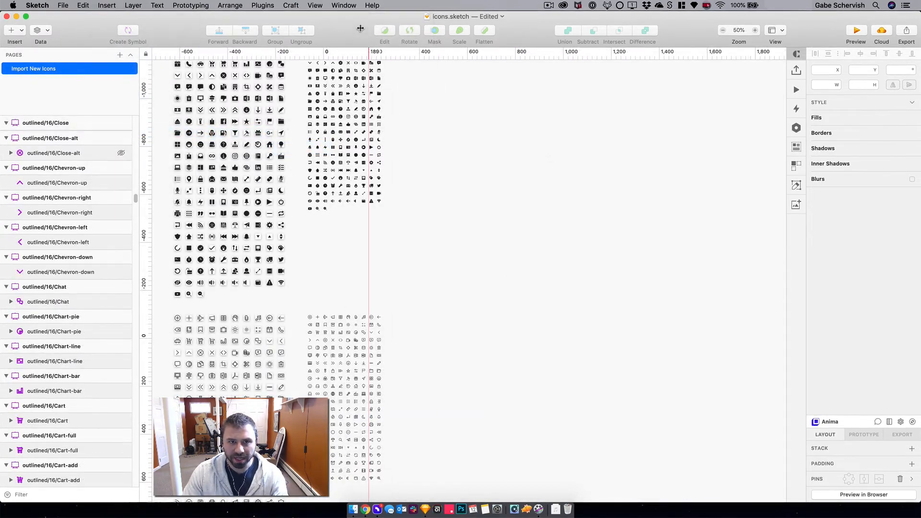
- Switch to the masked-icons.sketch document and look over its outlined and filled icon grids
click(346, 6)
click(373, 123)
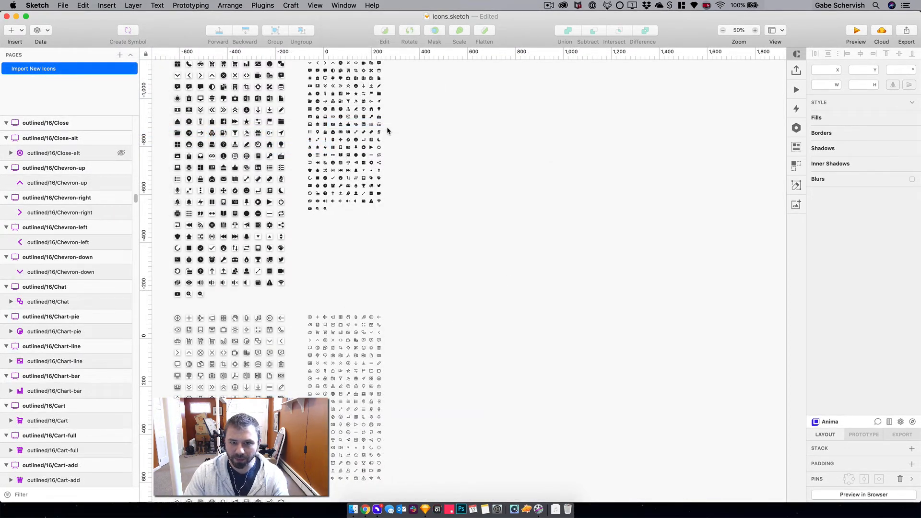
key(z)
mouse_move(355, 135)
mouse_down()
mouse_move(624, 311)
mouse_move(597, 347)
mouse_up()
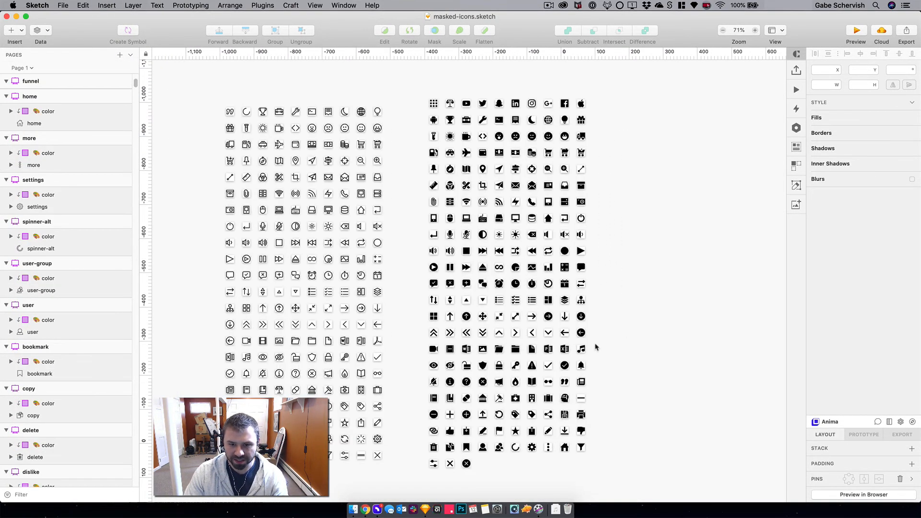
scroll(596, 346, left, 5)
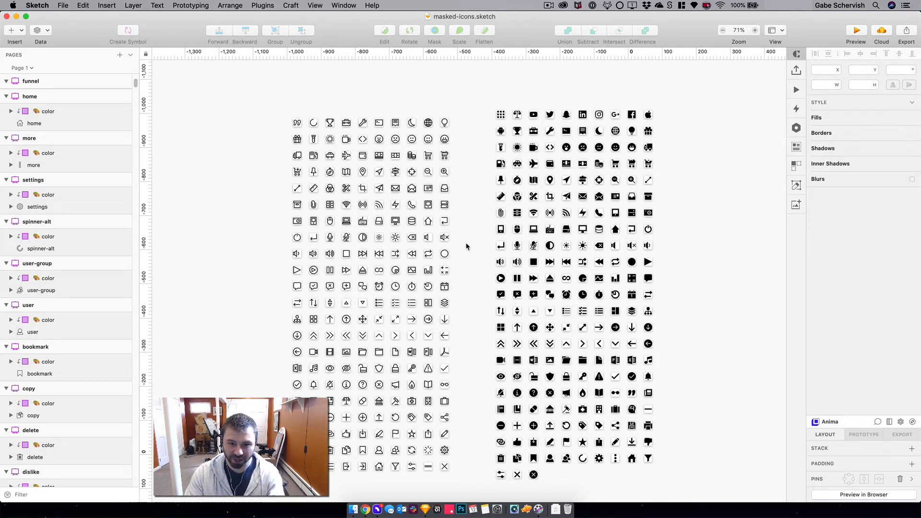
key(super+minus)
scroll(385, 179, down, 2)
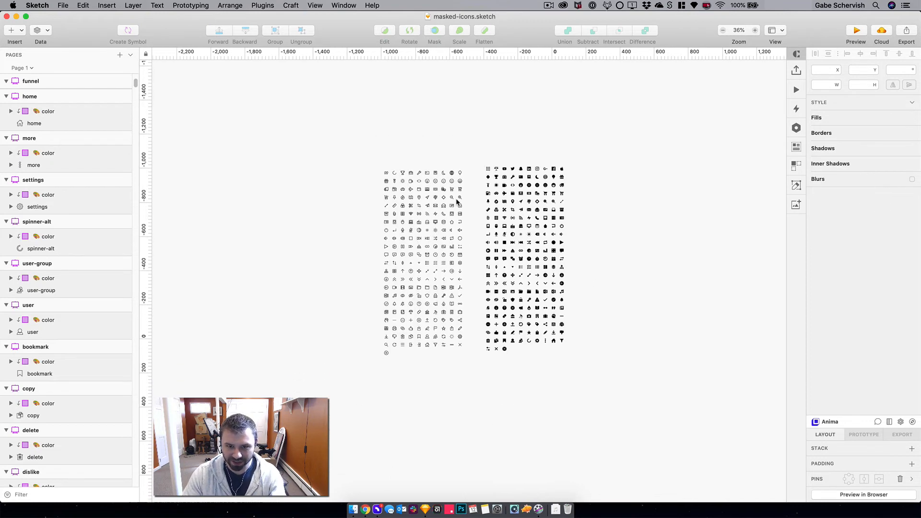
- Examine the masked icon grids and the color mask layer inside the settings icon
drag(385, 179, 709, 426)
drag(583, 365, 720, 442)
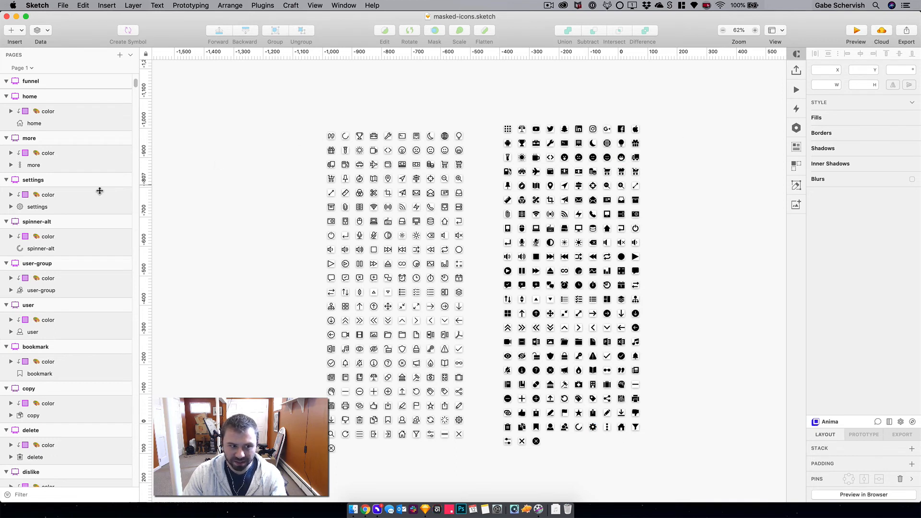
click(63, 199)
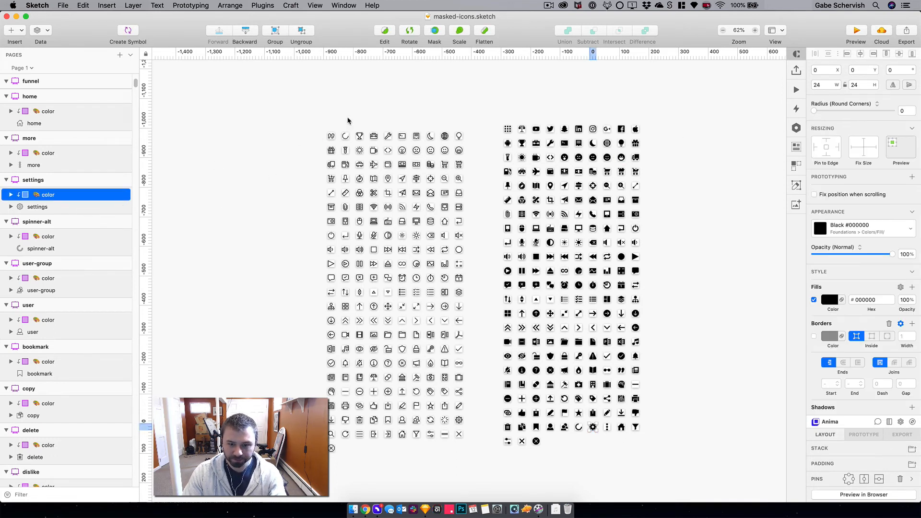
scroll(343, 116, down, 1)
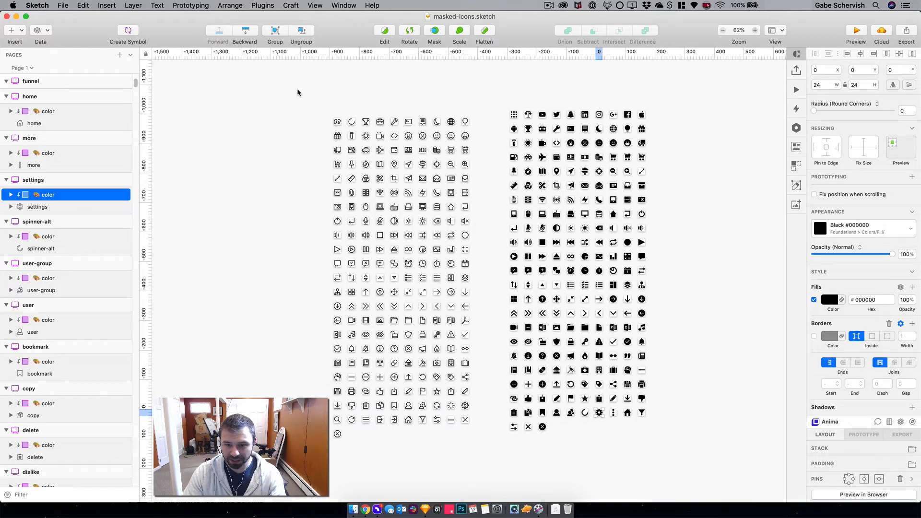
- Replace the color of all outlined and filled icons with the Foundations shared style Fill/Gray/shade2 #232323 using Sketch Icons
drag(298, 89, 650, 441)
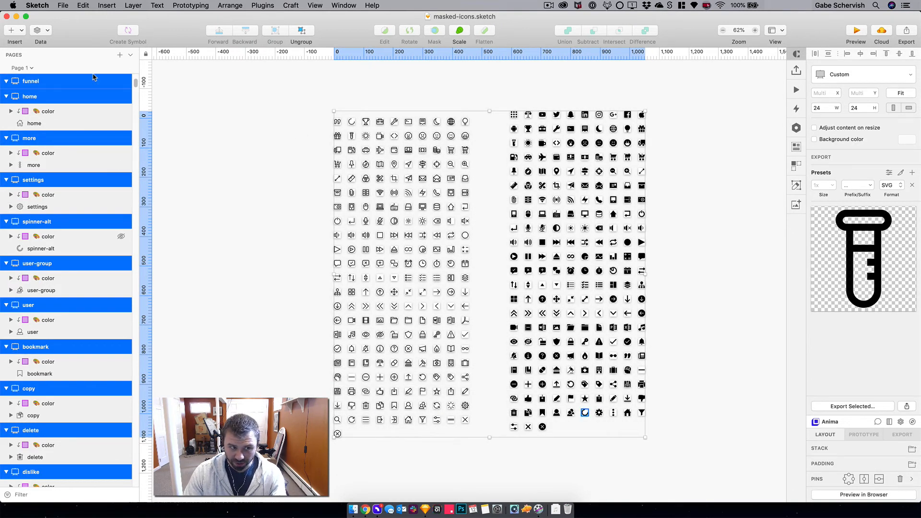
click(269, 6)
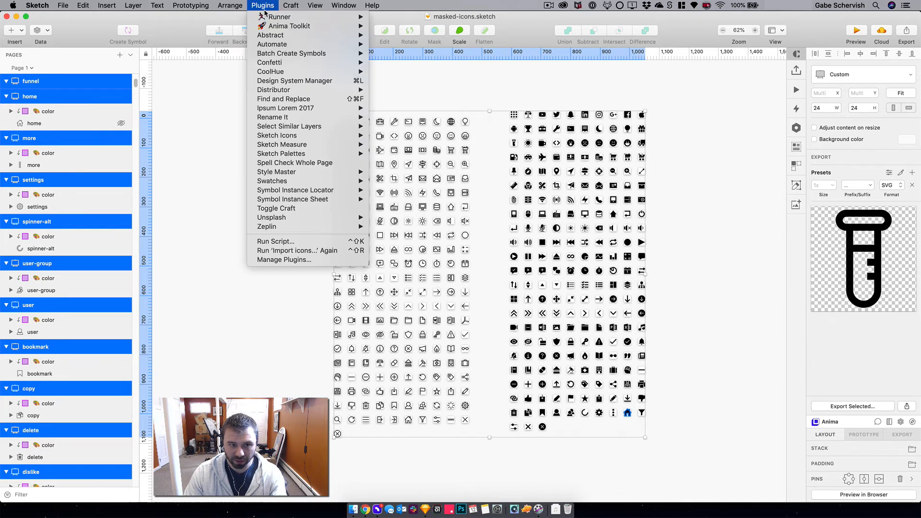
mouse_move(311, 139)
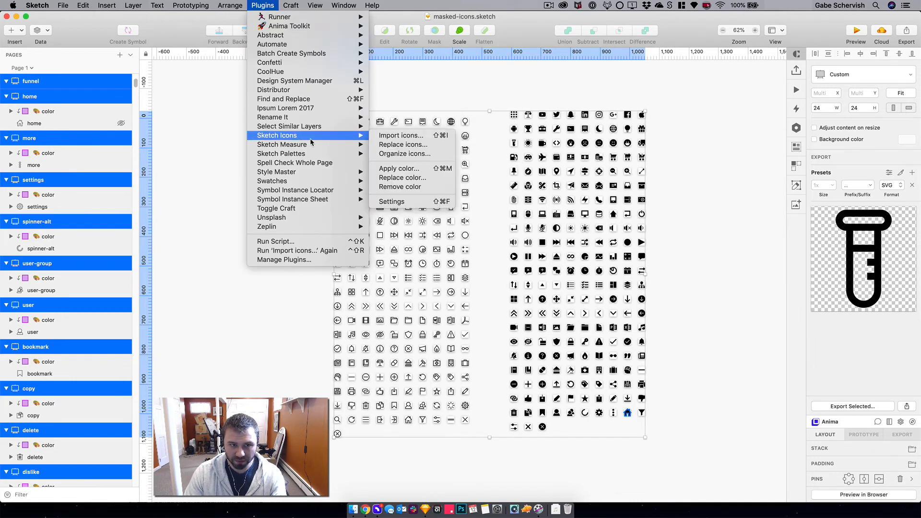
click(430, 180)
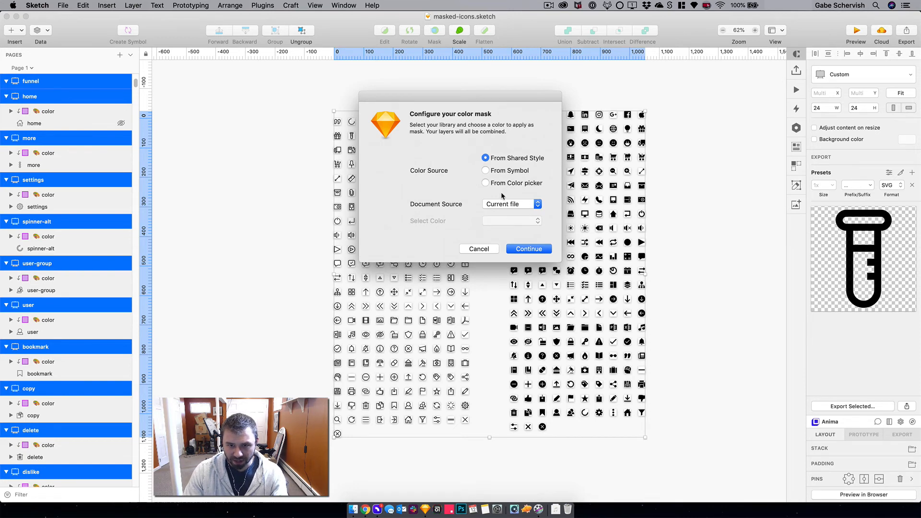
click(503, 204)
click(508, 214)
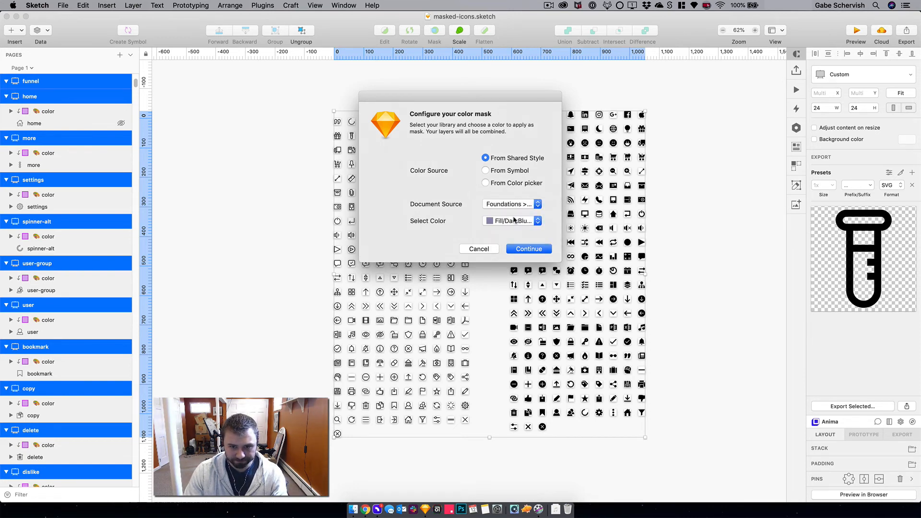
click(514, 220)
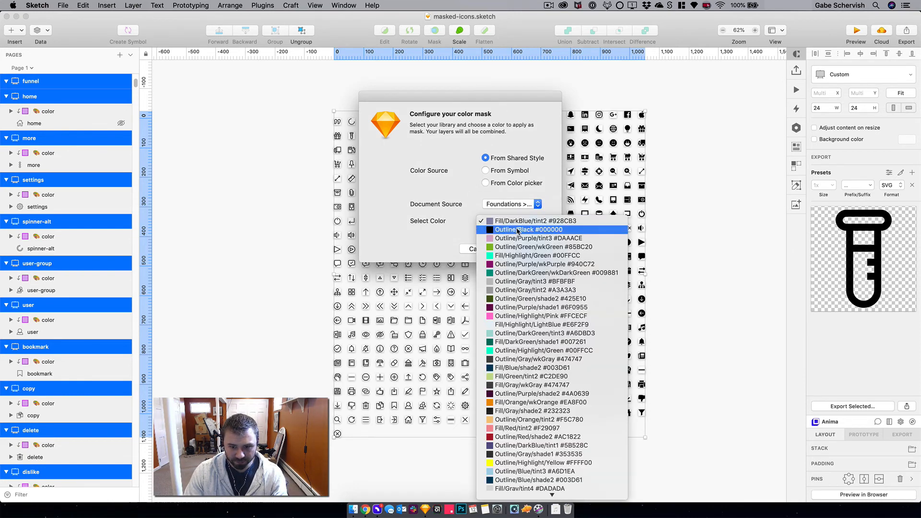
click(571, 411)
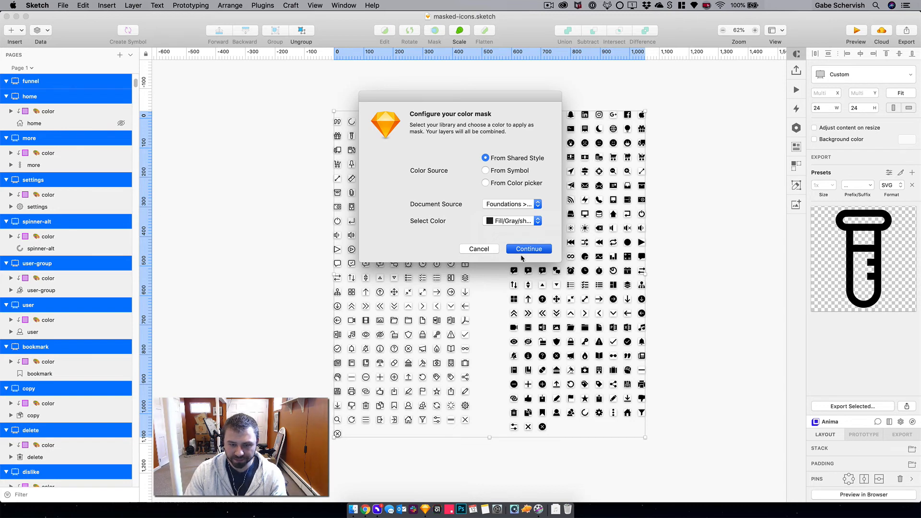
click(516, 250)
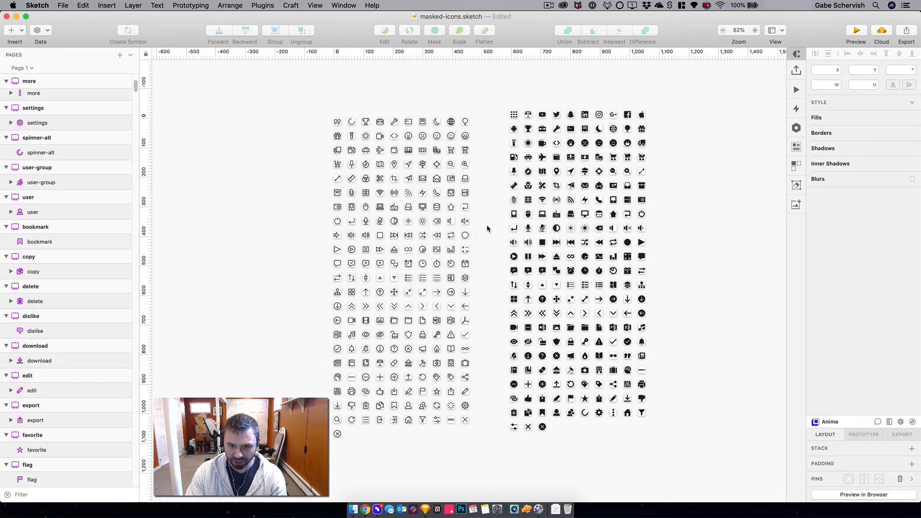
- Inspect the filled terminal icon's layer and its applied color style, and look over both icon grids
scroll(479, 167, up, 10)
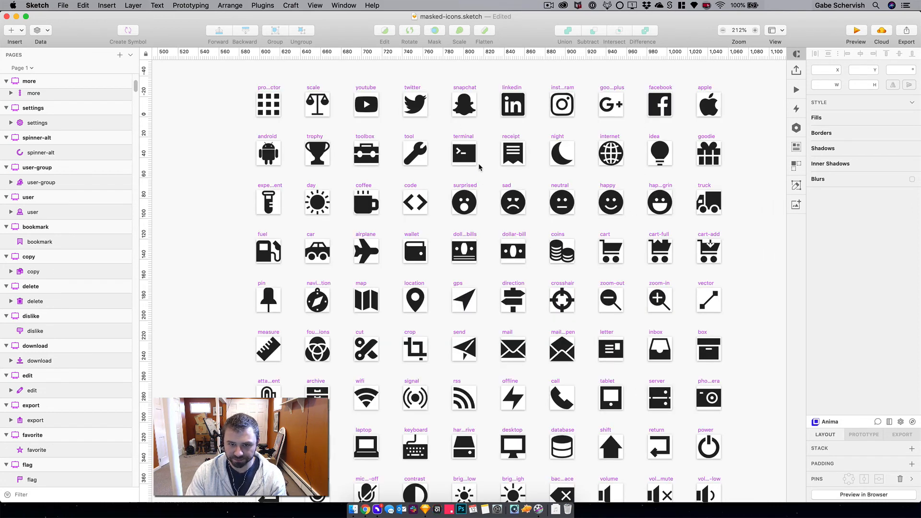
click(464, 153)
scroll(49, 364, down, 3)
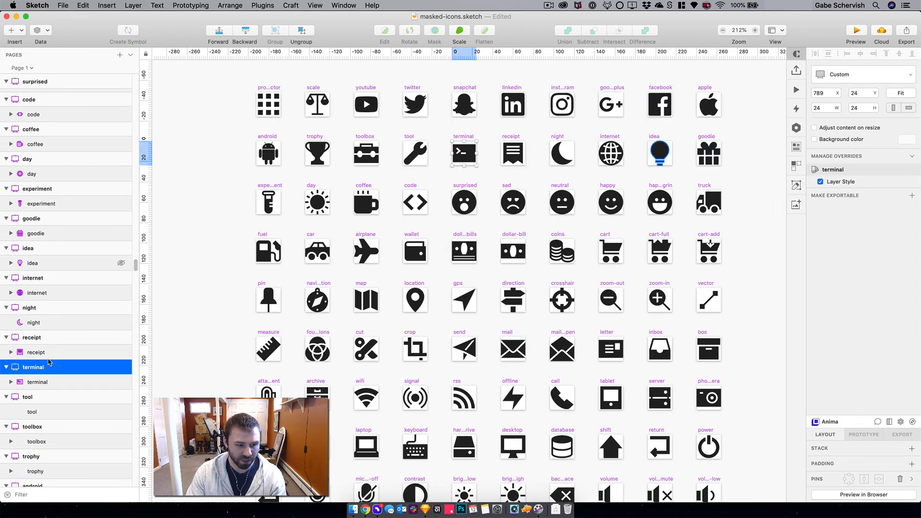
click(48, 382)
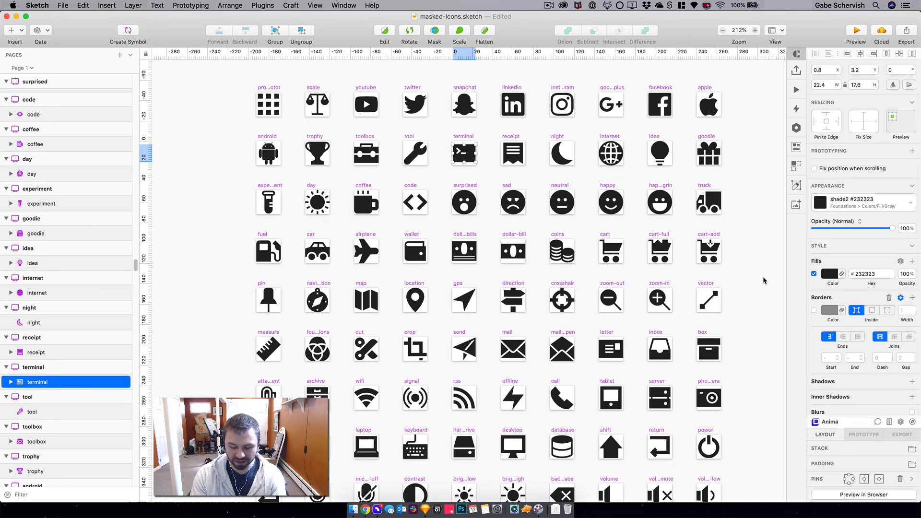
key(super+minus)
key(super+minus)
click(480, 235)
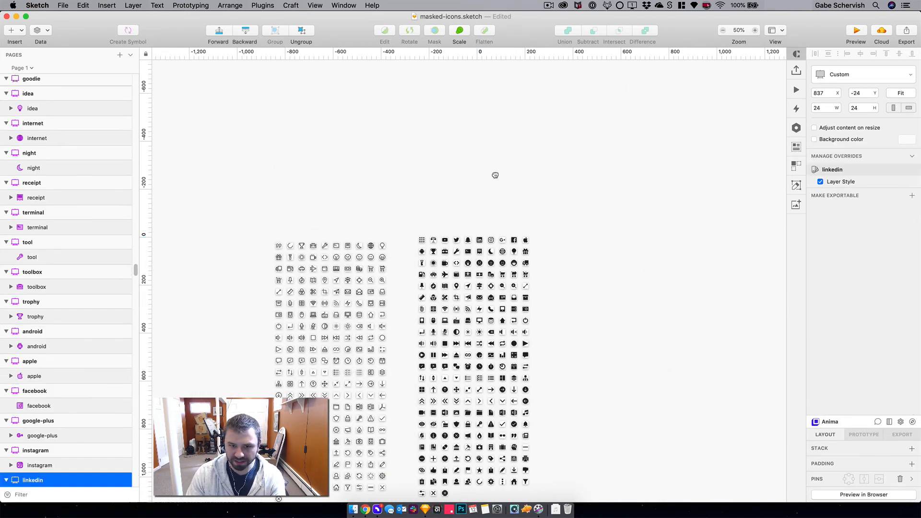
click(467, 183)
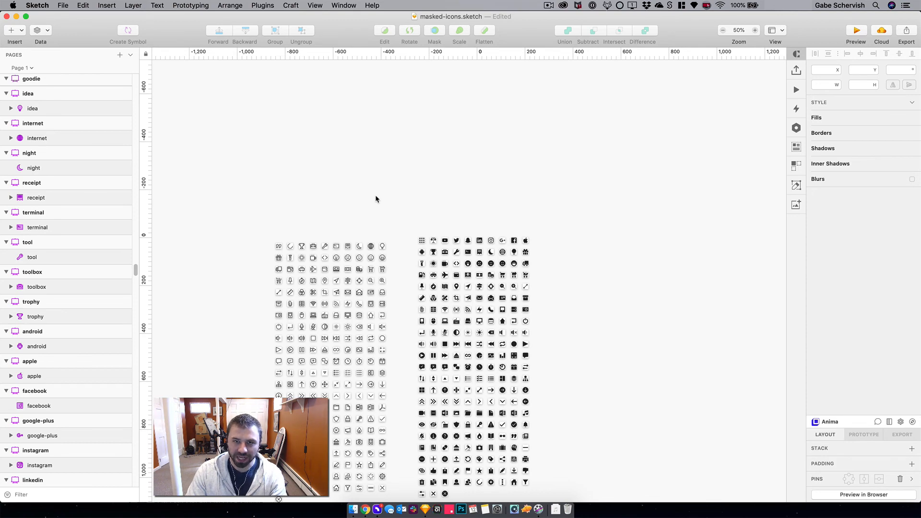
- Switch to the icons.sketch document and look over its 24px and 16px icon grids
drag(368, 208, 407, 169)
click(343, 5)
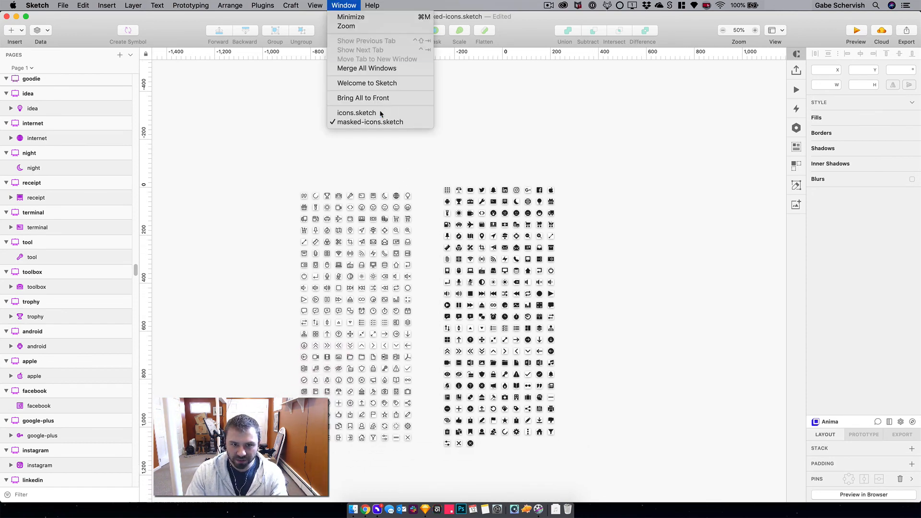
click(381, 114)
scroll(486, 184, up, 5)
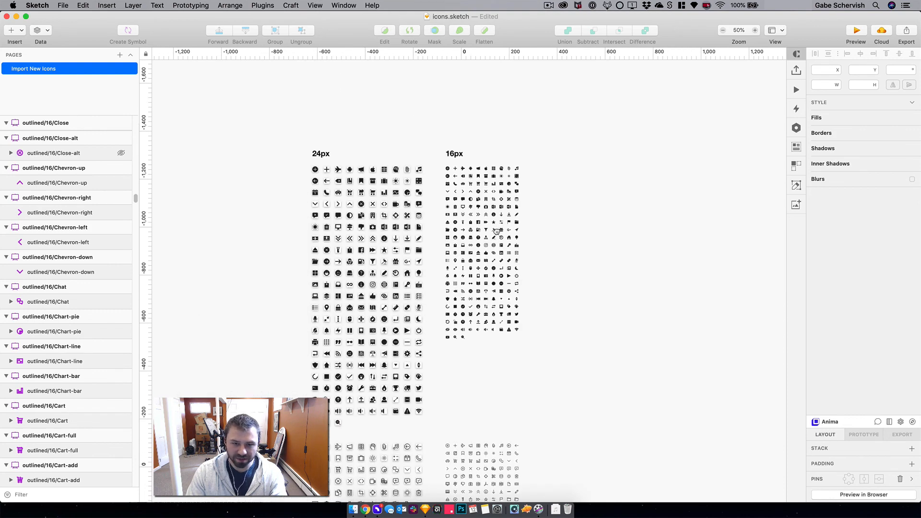
scroll(497, 232, left, 5)
scroll(496, 232, down, 2)
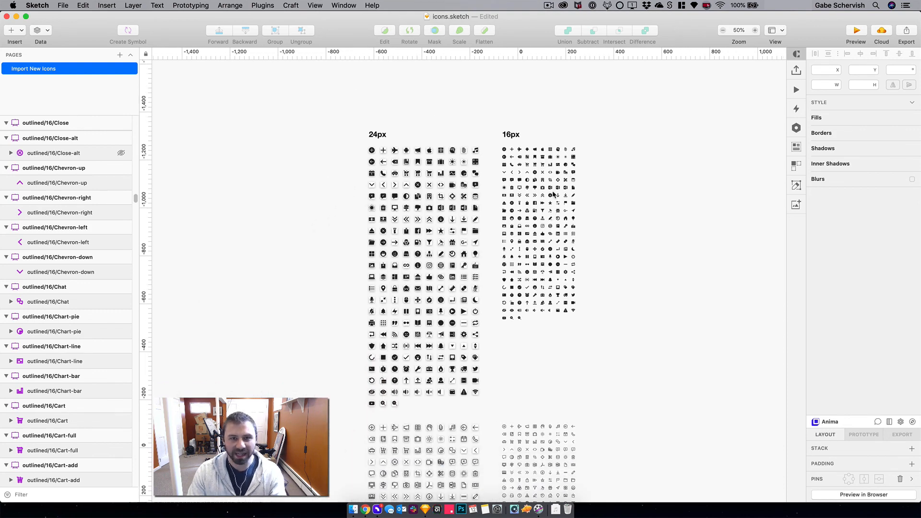